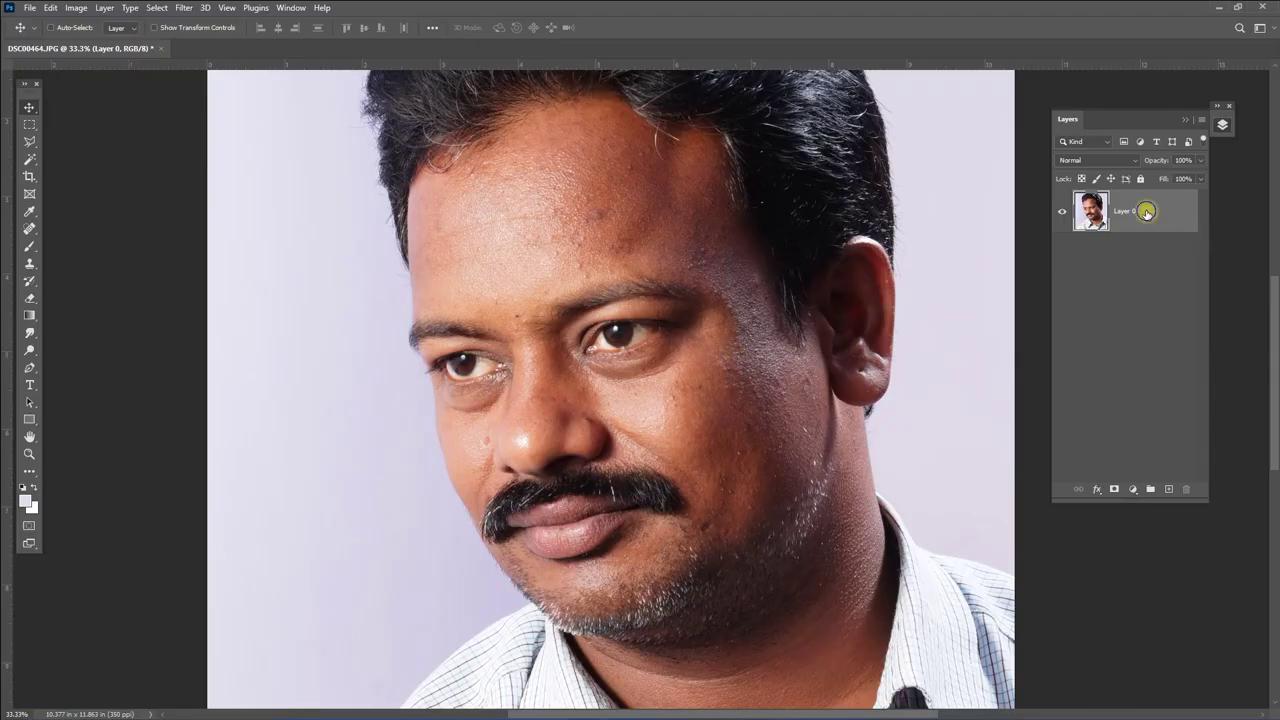
# Step: Duplicate Layer 0 to create Layer 0 copy
pyautogui.rightClick(1146, 212)
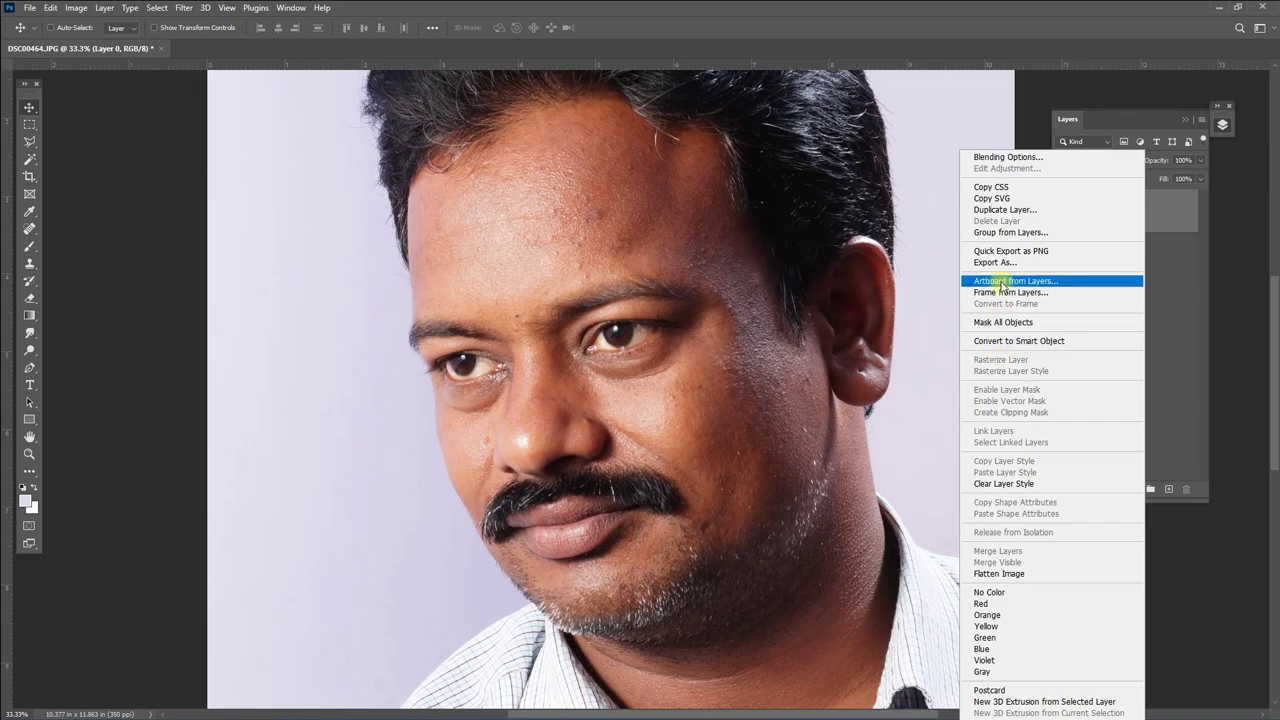
pyautogui.click(1024, 213)
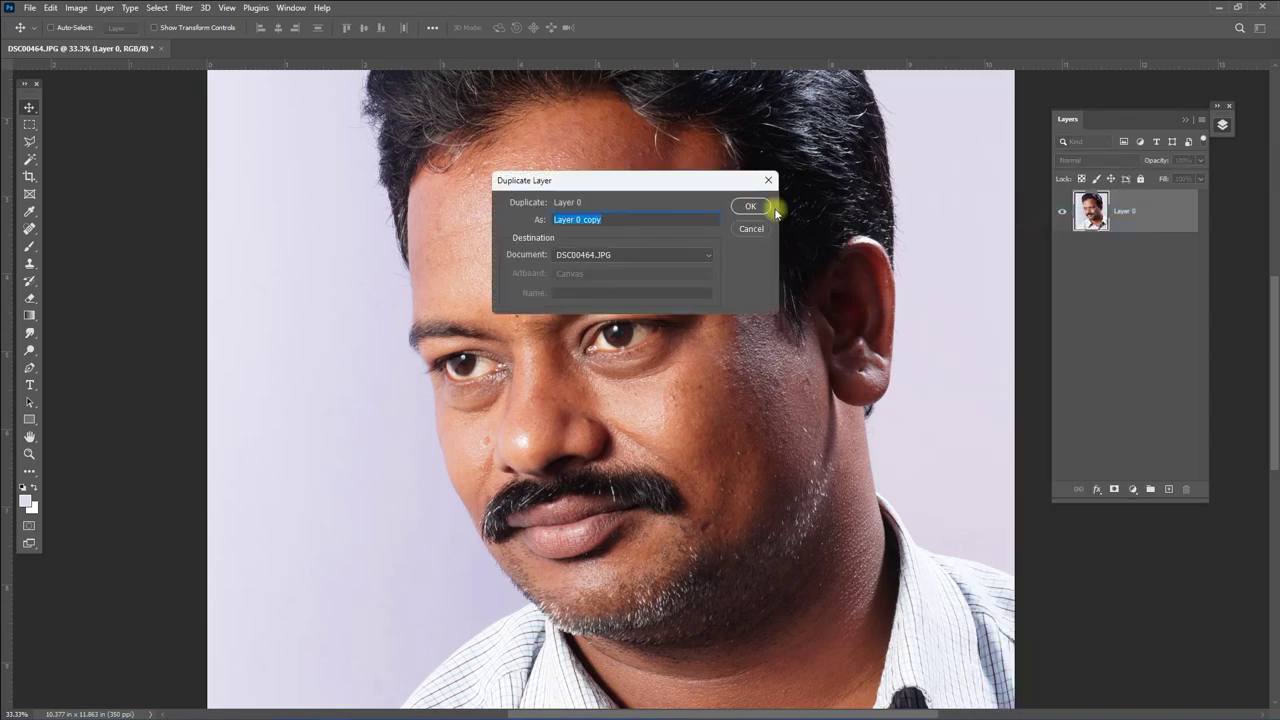
pyautogui.click(764, 207)
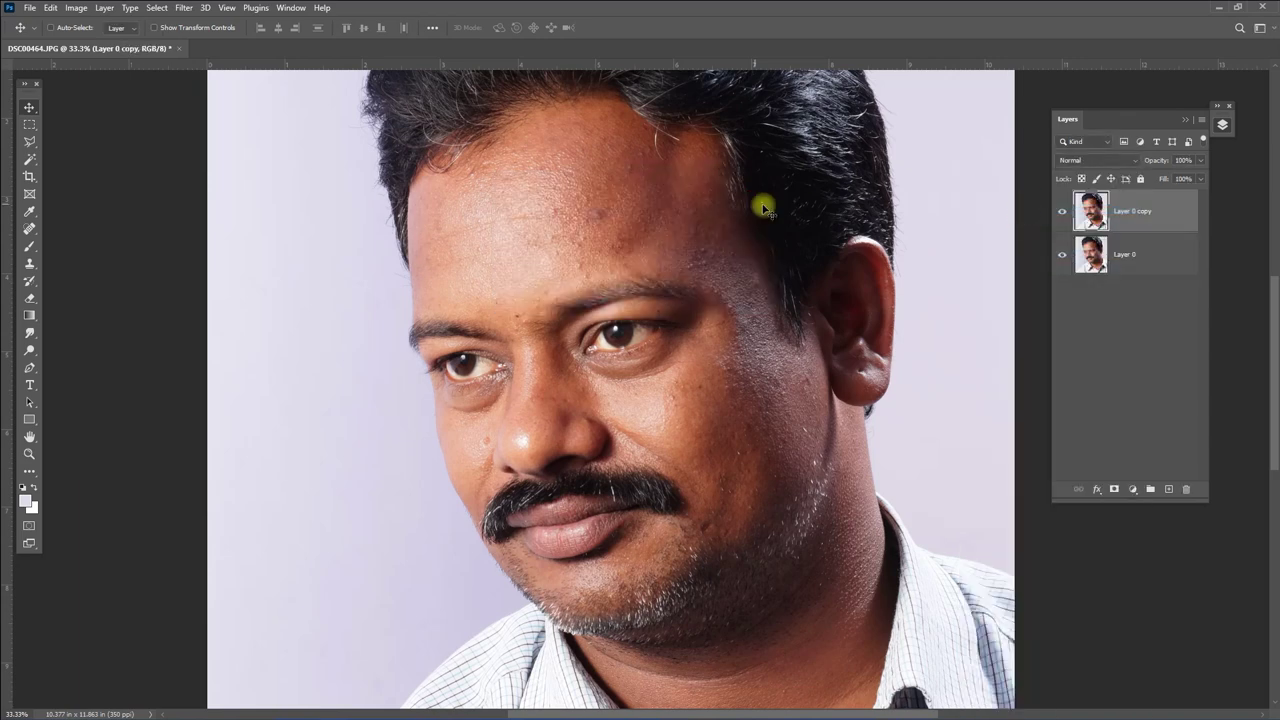
# Step: Apply a 2.5-pixel High Pass filter to Layer 0 copy and blend it in Linear Light
pyautogui.click(184, 9)
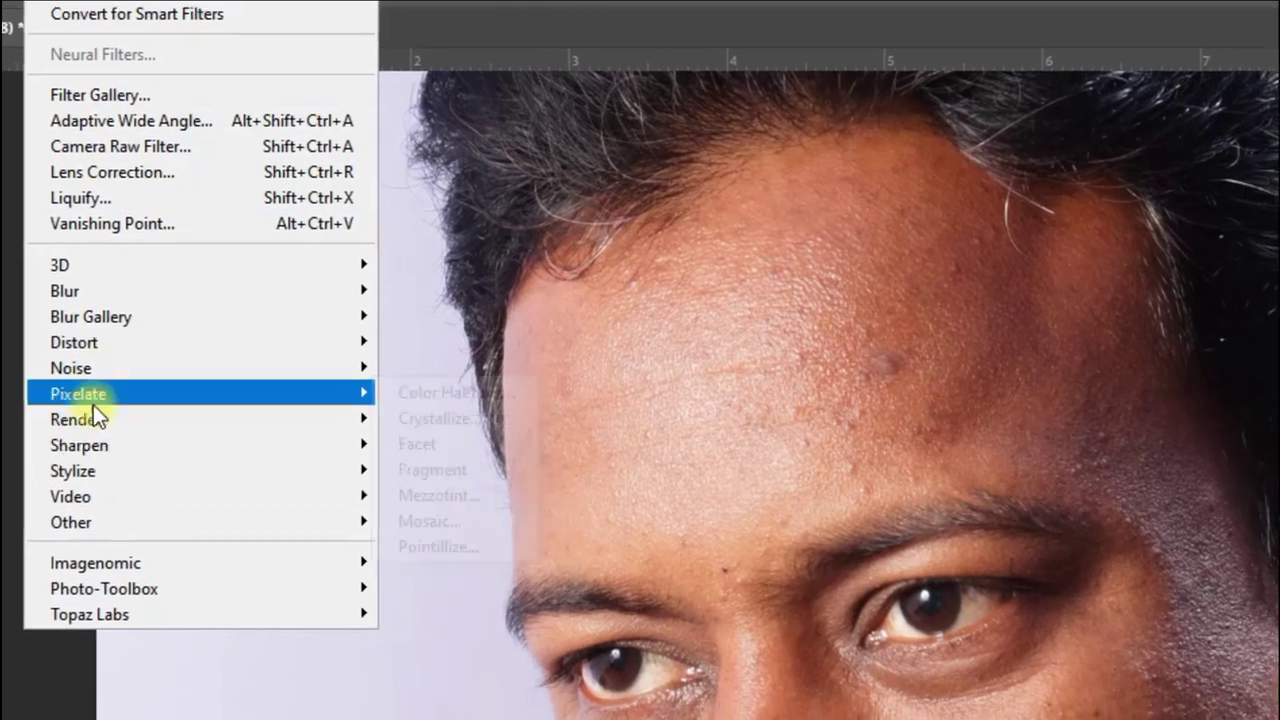
pyautogui.click(340, 497)
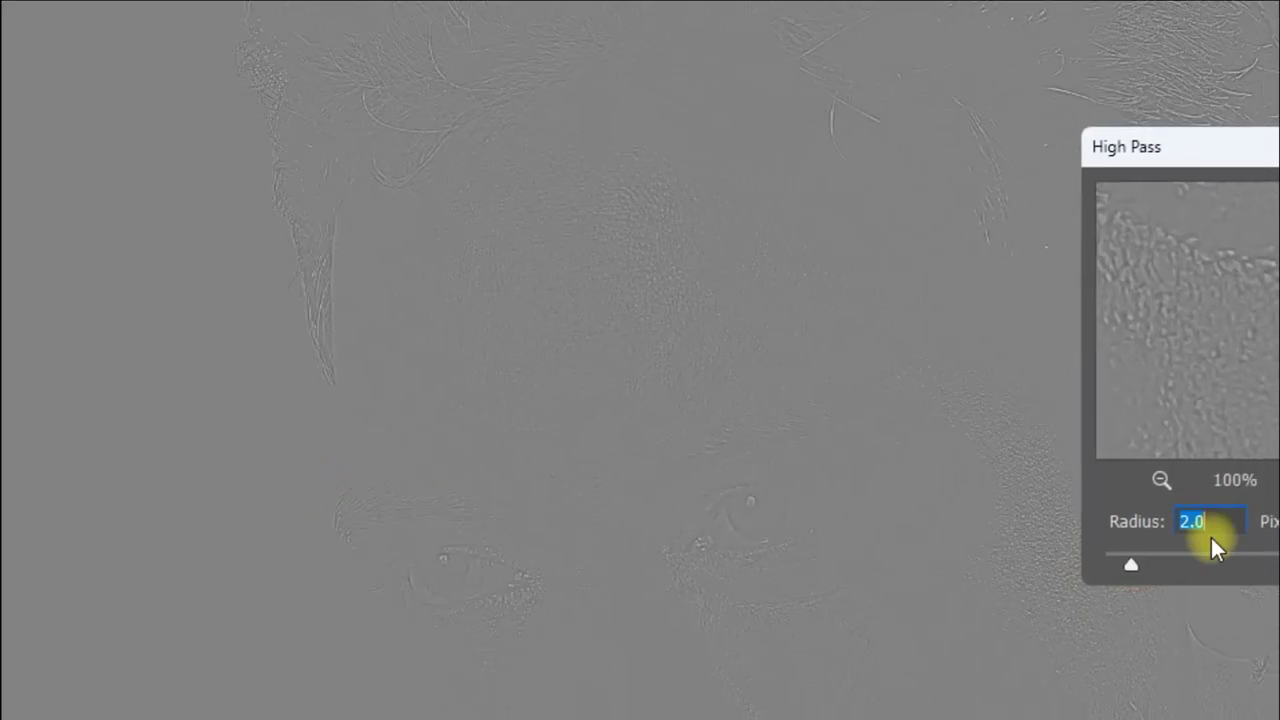
pyautogui.write('2.5')
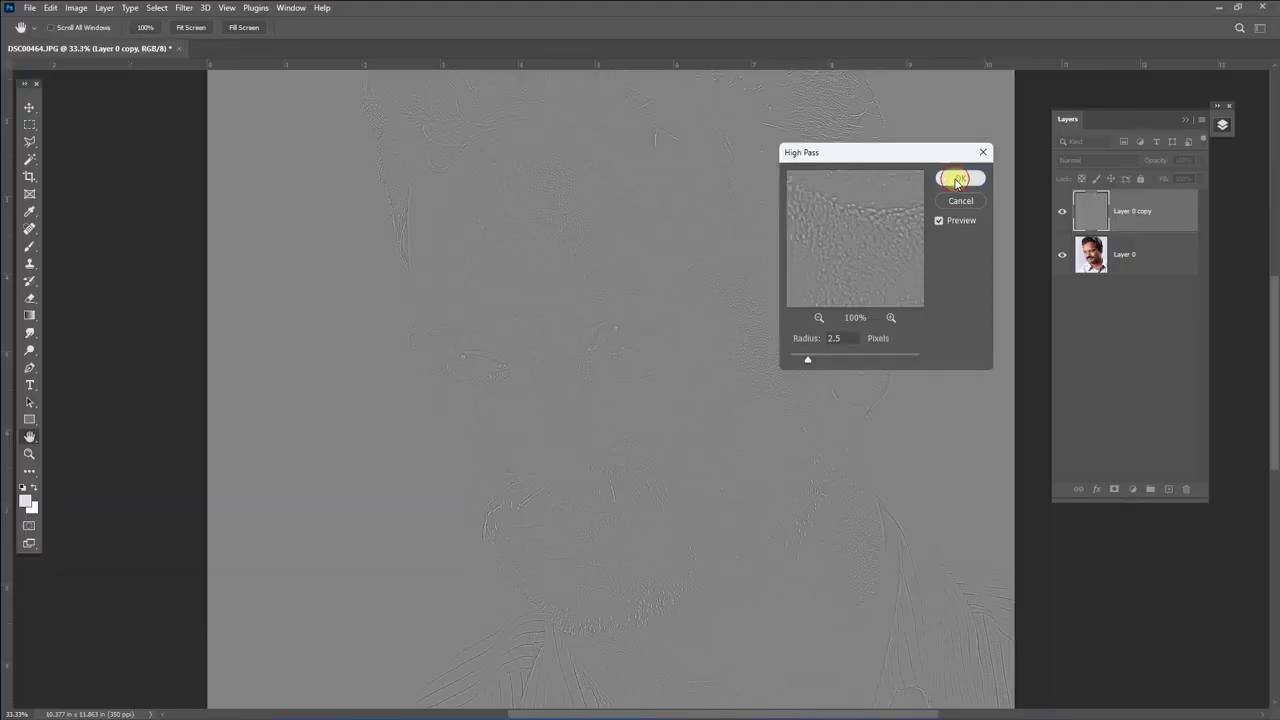
pyautogui.click(957, 177)
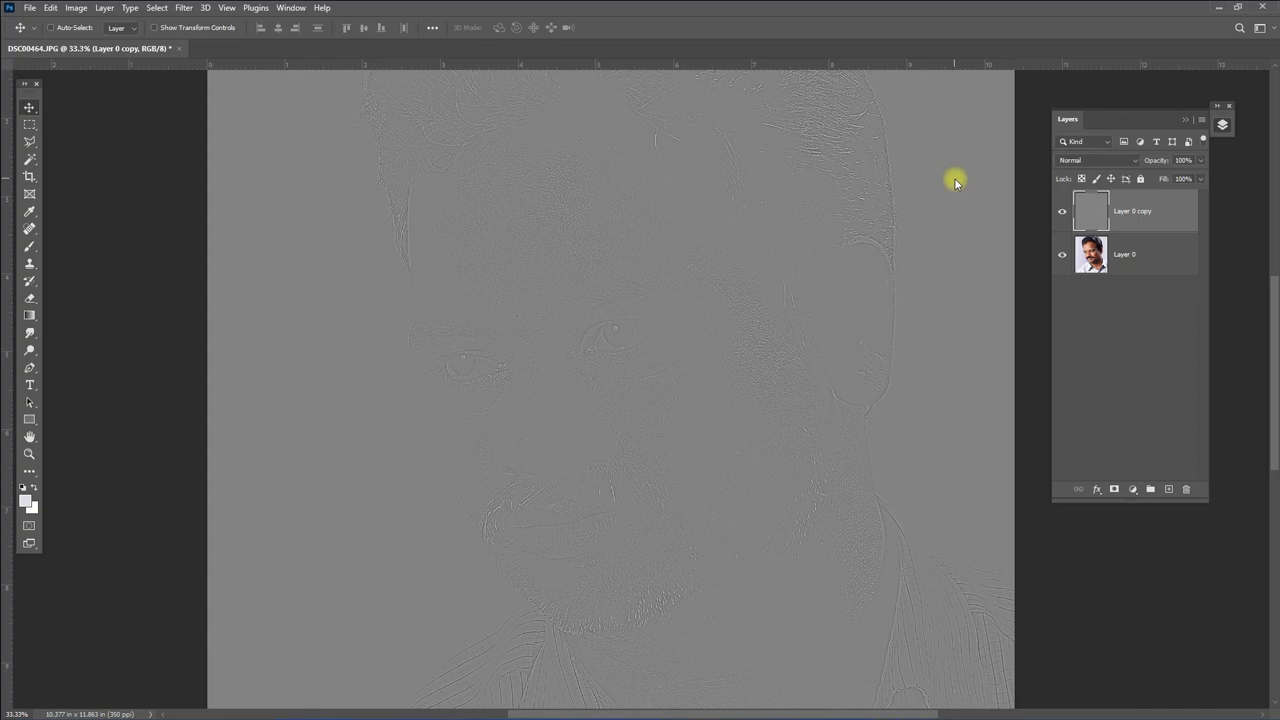
pyautogui.click(1105, 160)
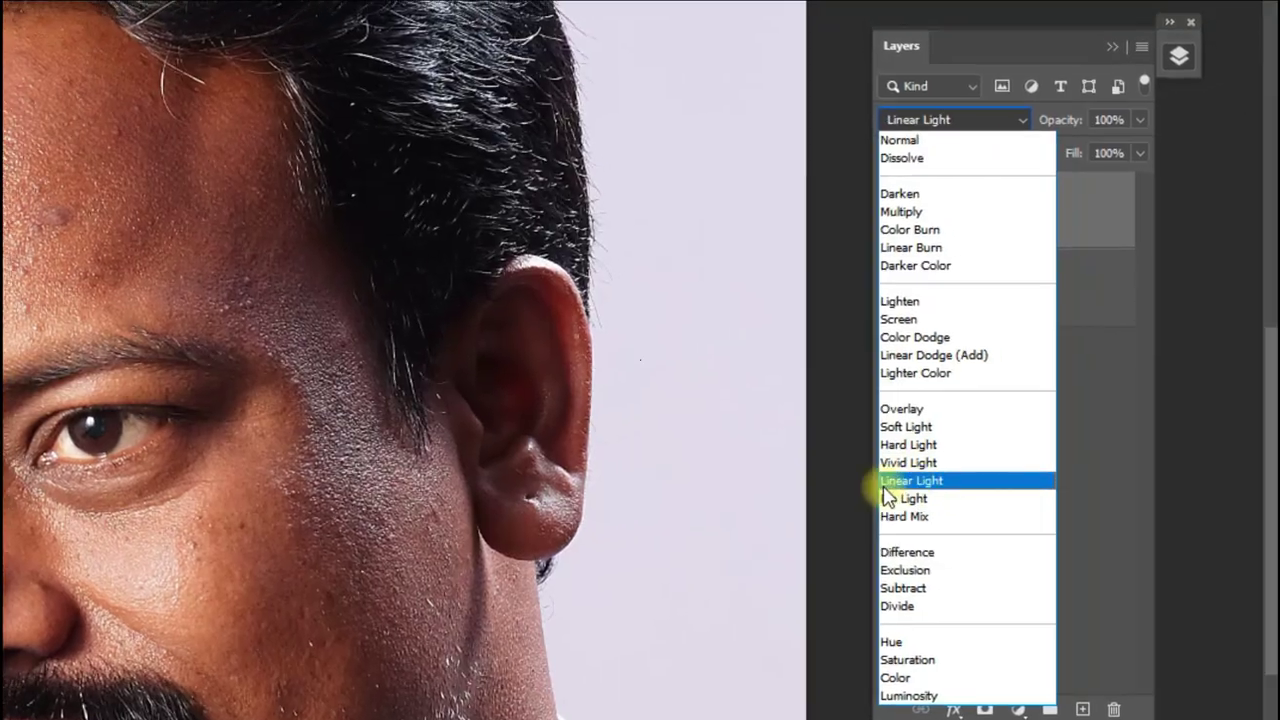
pyautogui.click(955, 470)
# Step: Merge all visible layers into a new Layer 1 on top
pyautogui.click(105, 8)
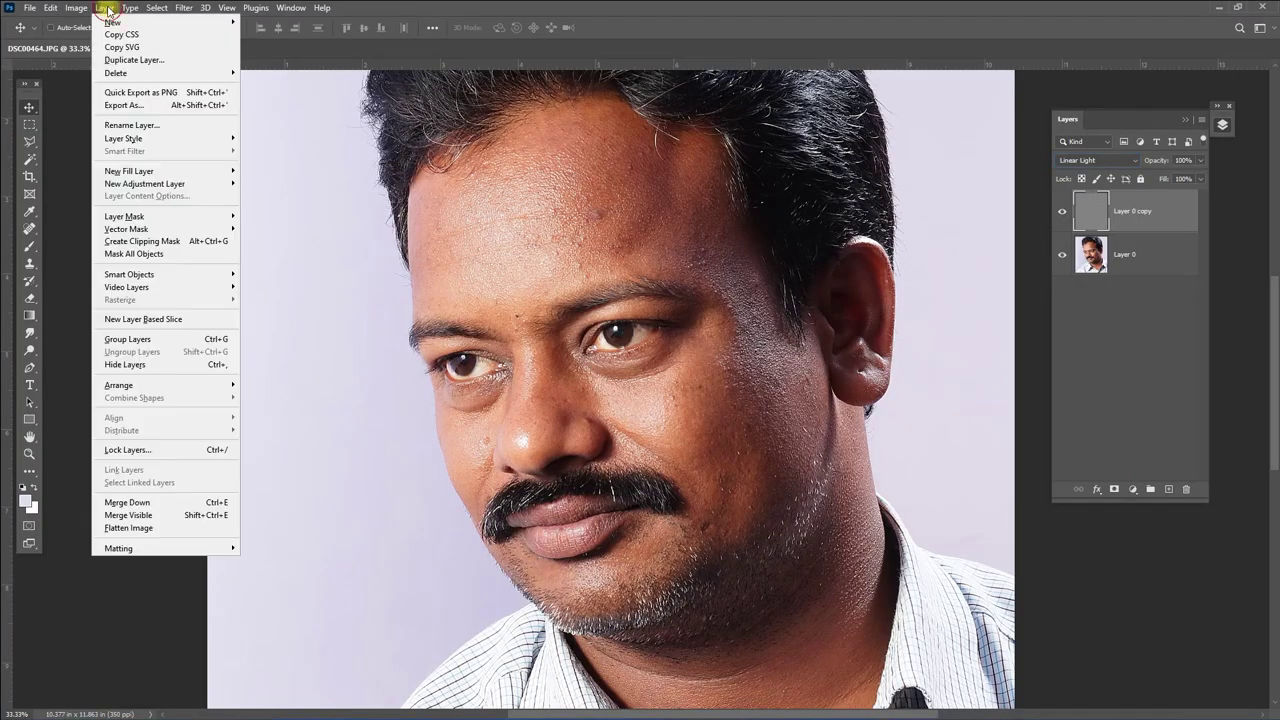
pyautogui.click(105, 8)
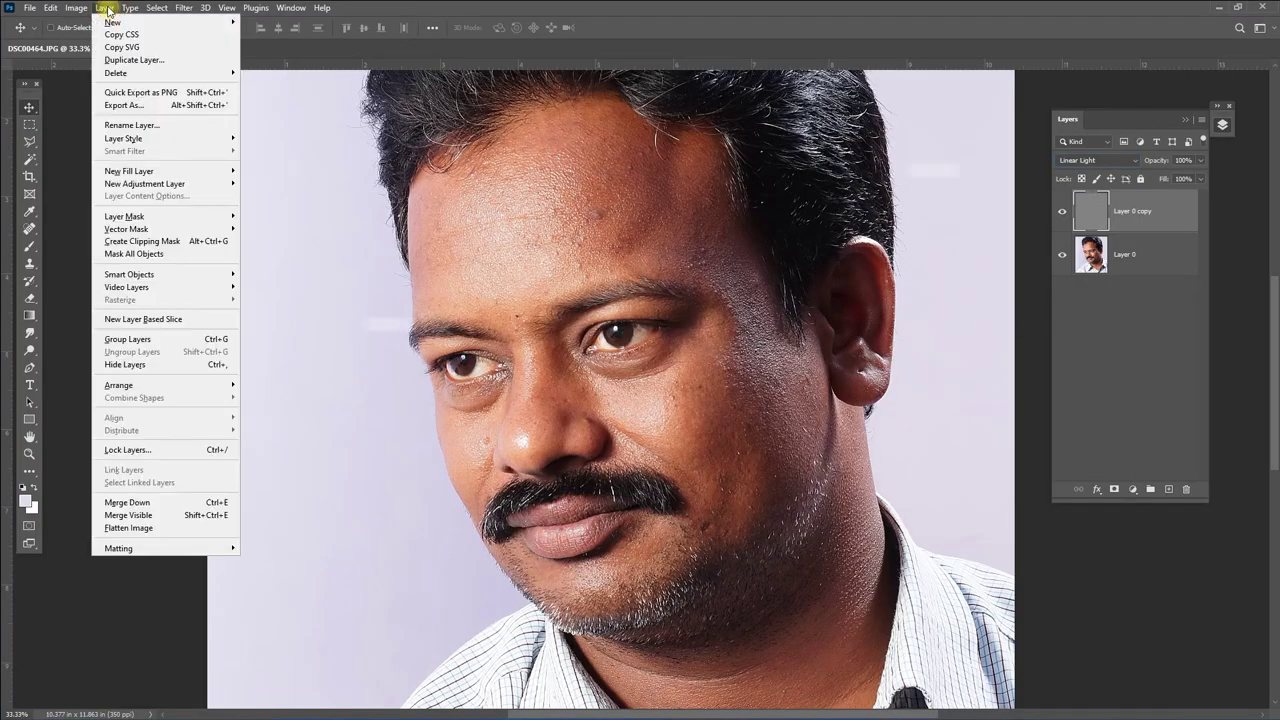
pyautogui.keyDown('alt'); pyautogui.click(141, 515); pyautogui.keyUp('alt')
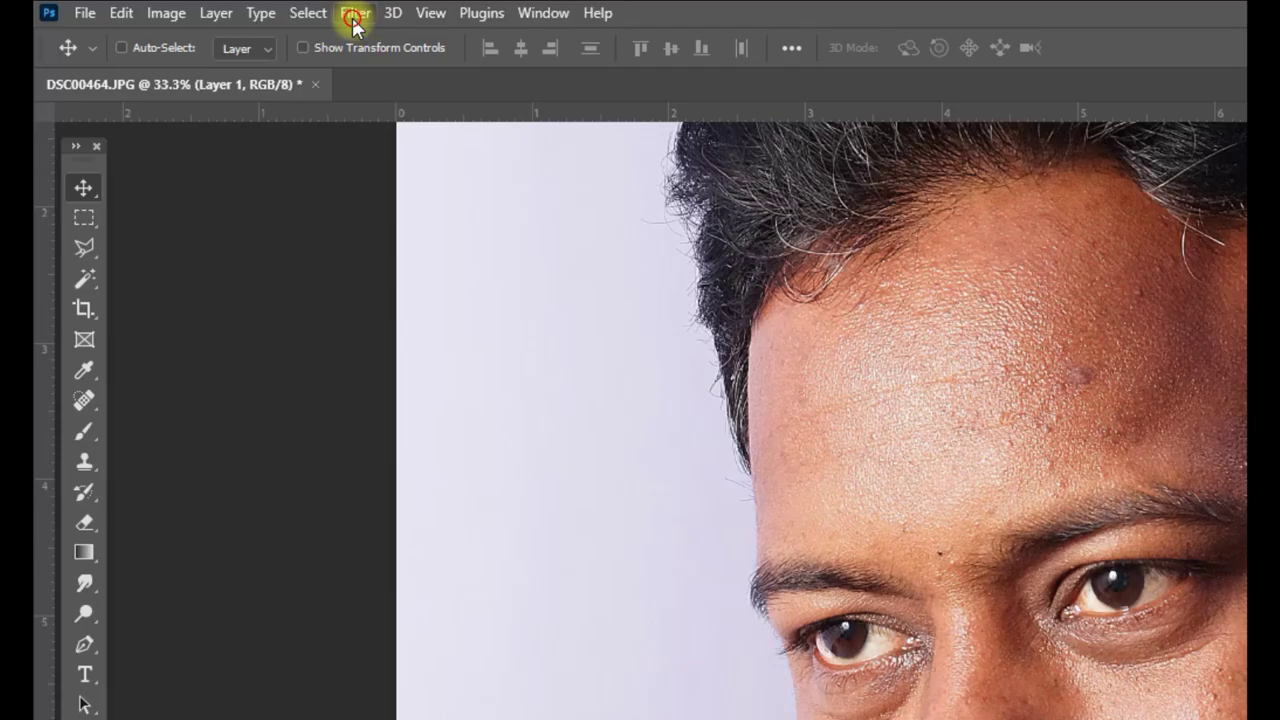
# Step: Apply Oil Paint to Layer 1 with Stylization 2.2 and Lighting turned off
pyautogui.click(184, 8)
pyautogui.moveTo(376, 467)
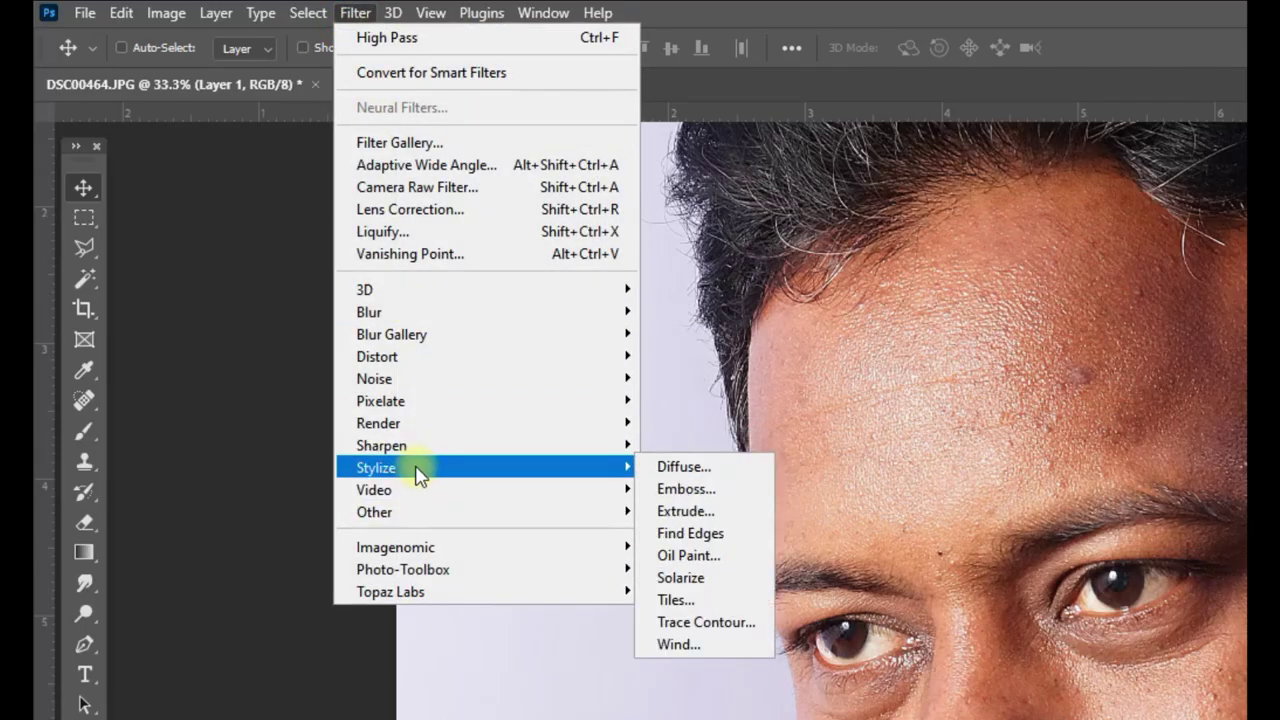
pyautogui.click(688, 555)
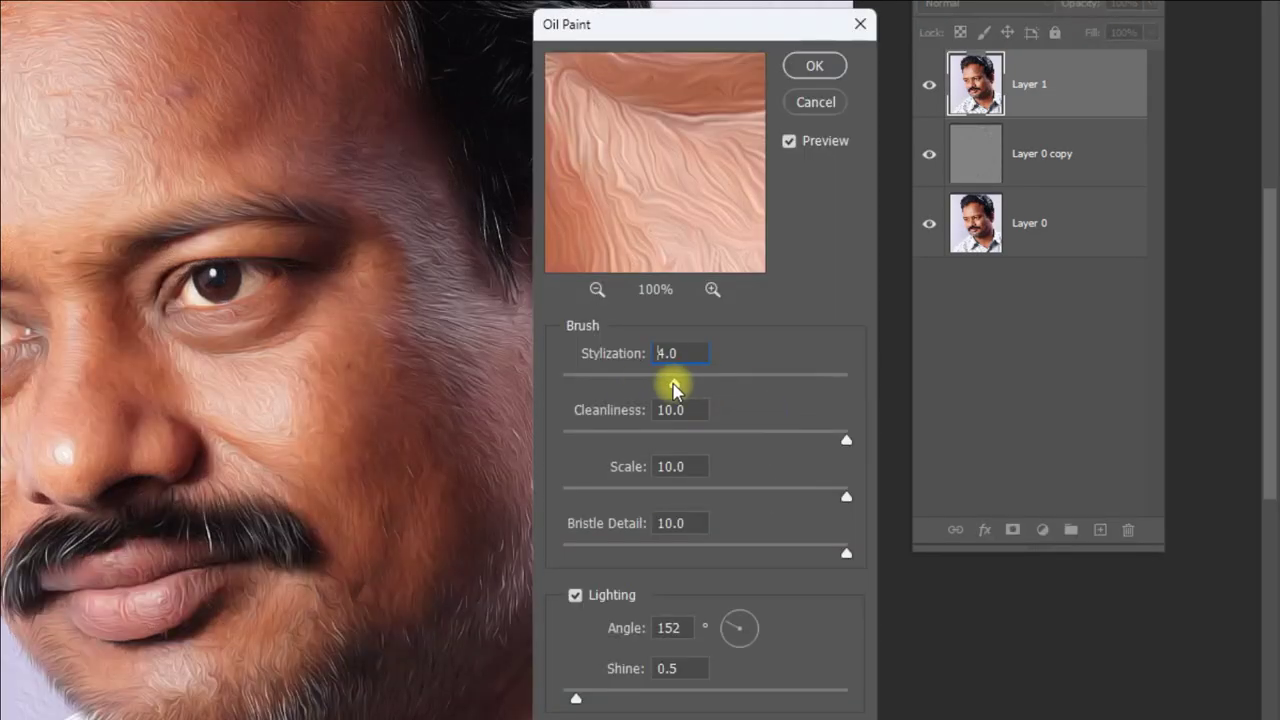
pyautogui.moveTo(675, 386); pyautogui.dragTo(612, 386)
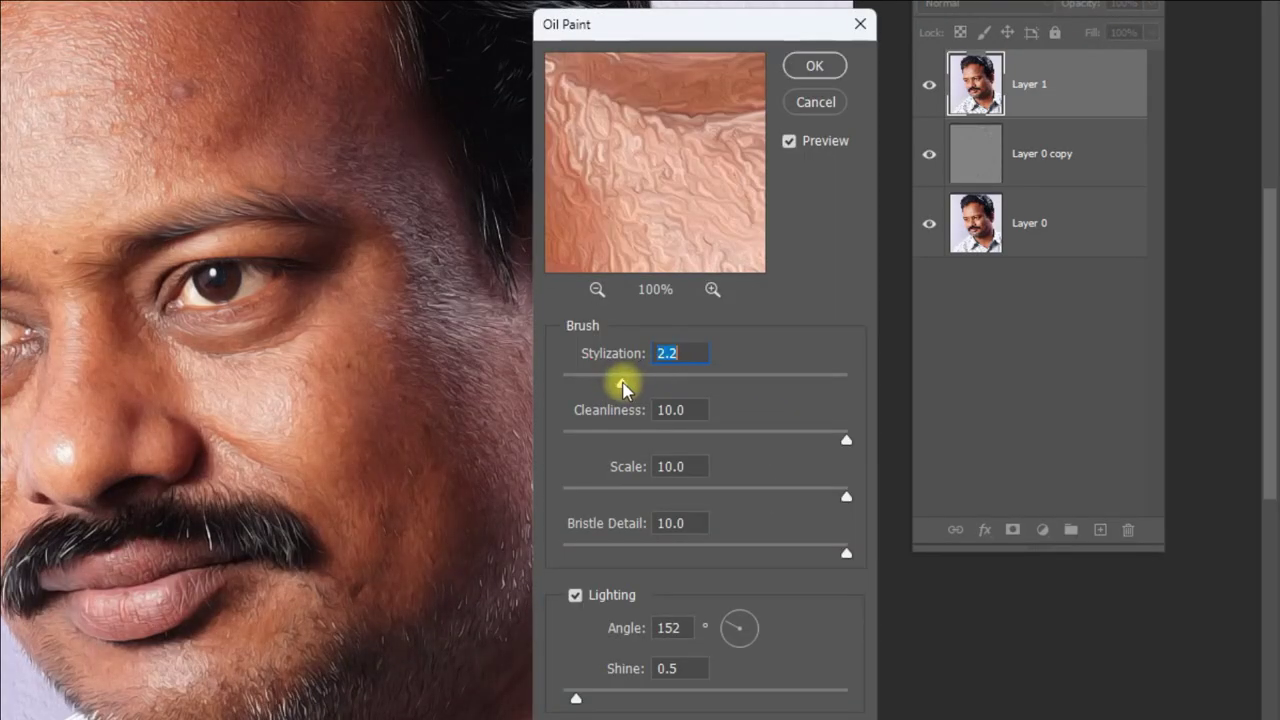
pyautogui.click(573, 603)
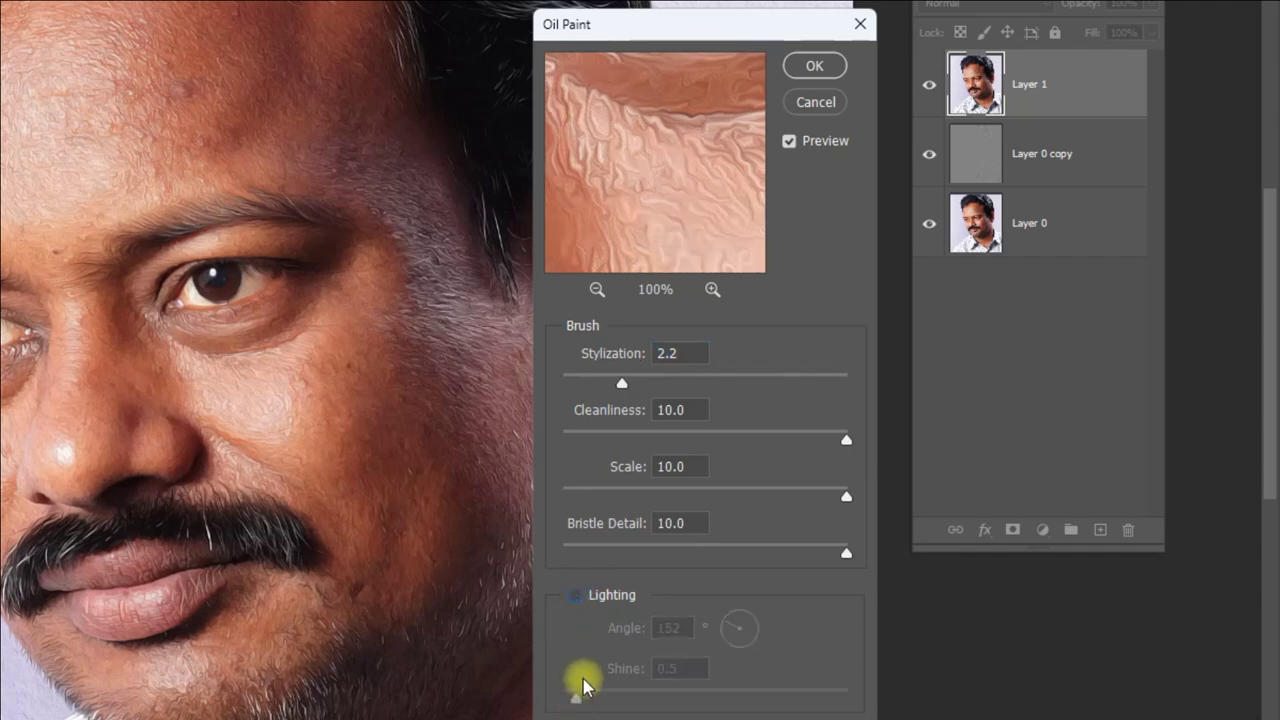
pyautogui.click(818, 66)
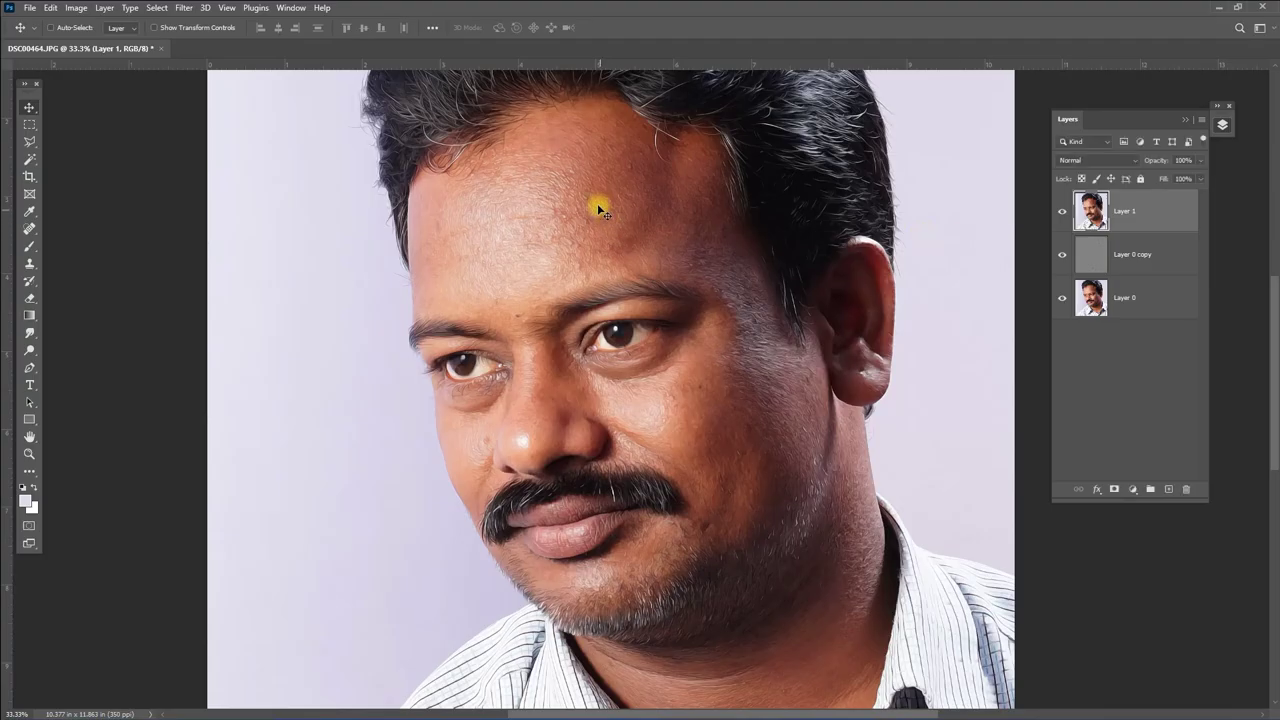
# Step: Duplicate Layer 1 and set the Layer 1 copy blend mode to Hard Light
pyautogui.click(587, 191)
pyautogui.rightClick(1150, 211)
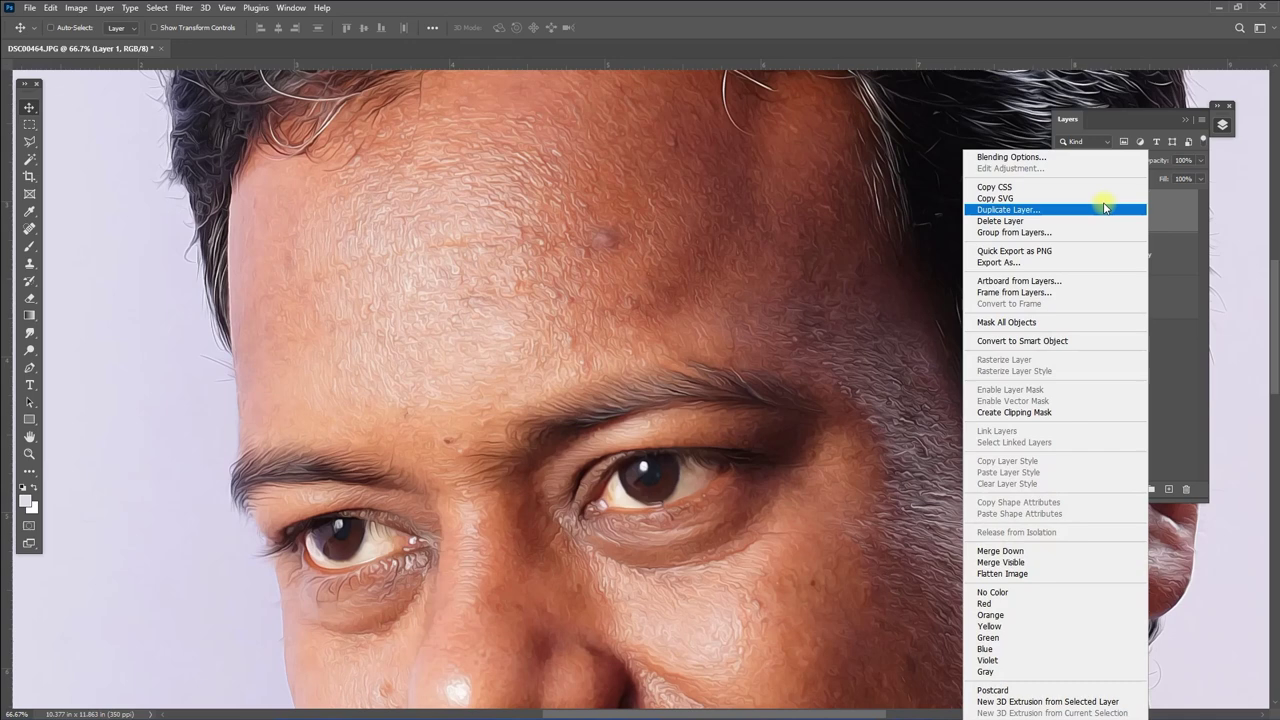
pyautogui.click(1022, 211)
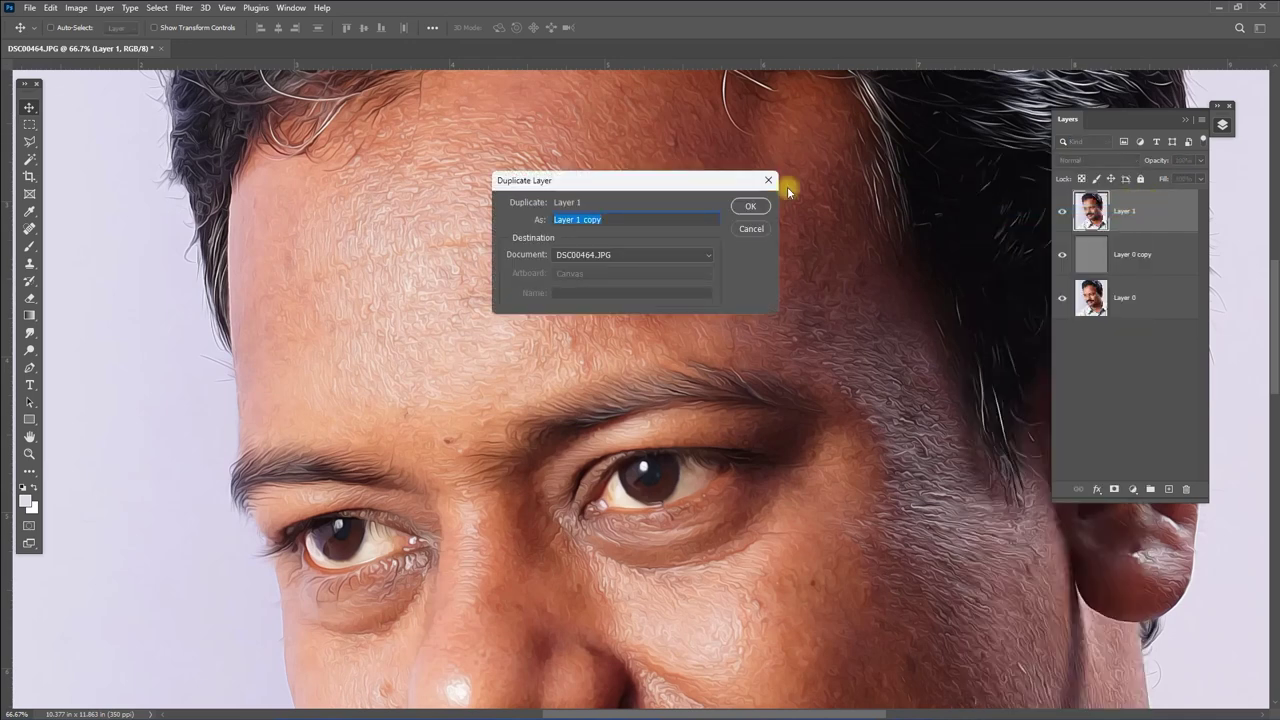
pyautogui.click(752, 207)
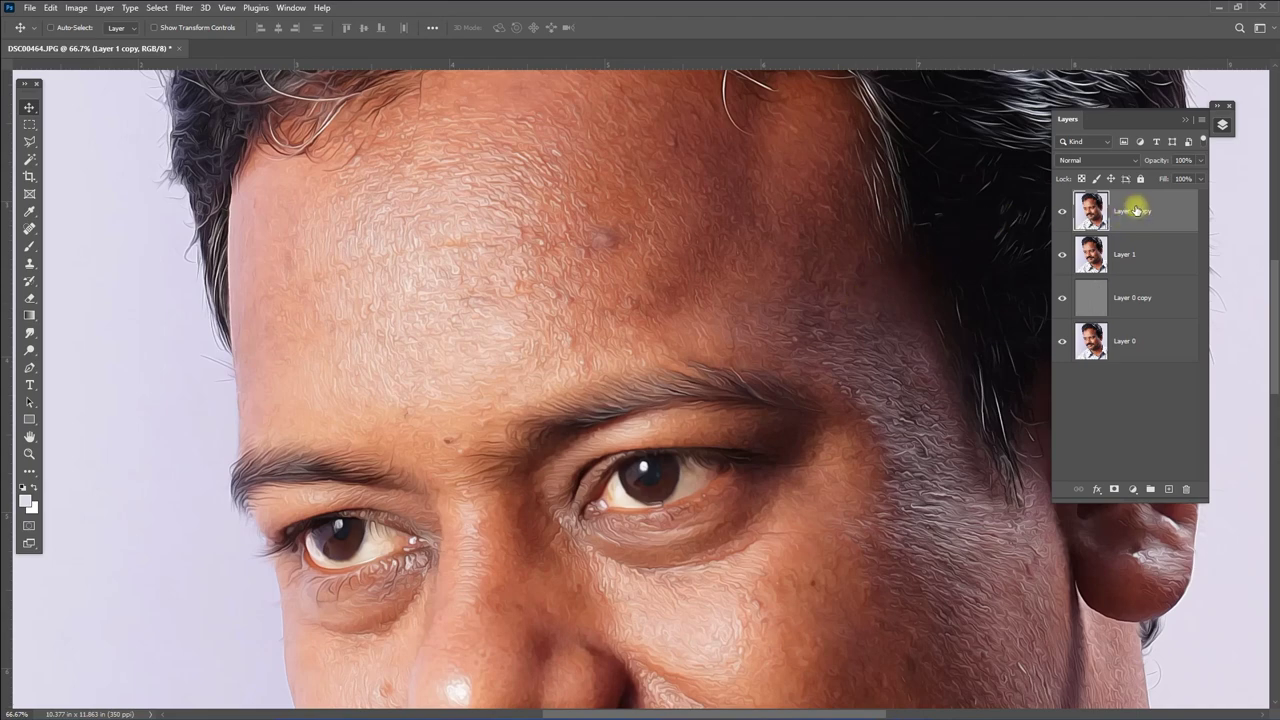
pyautogui.click(1098, 160)
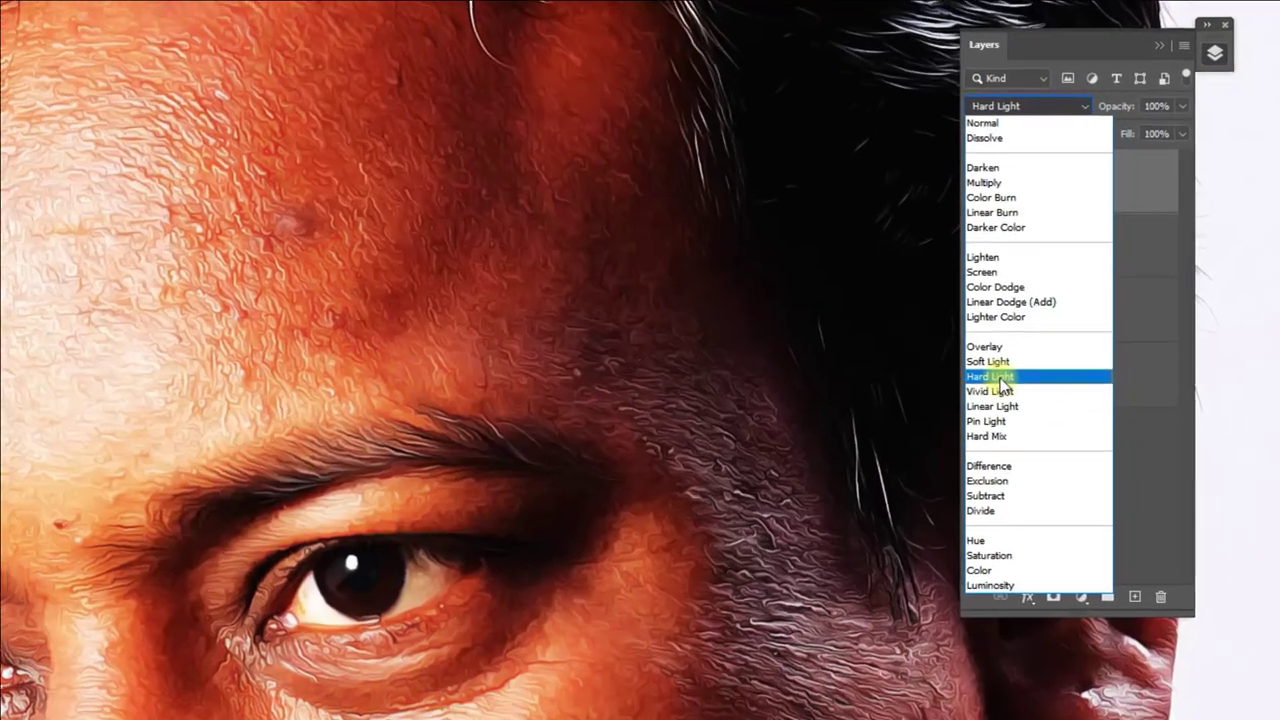
pyautogui.click(1000, 378)
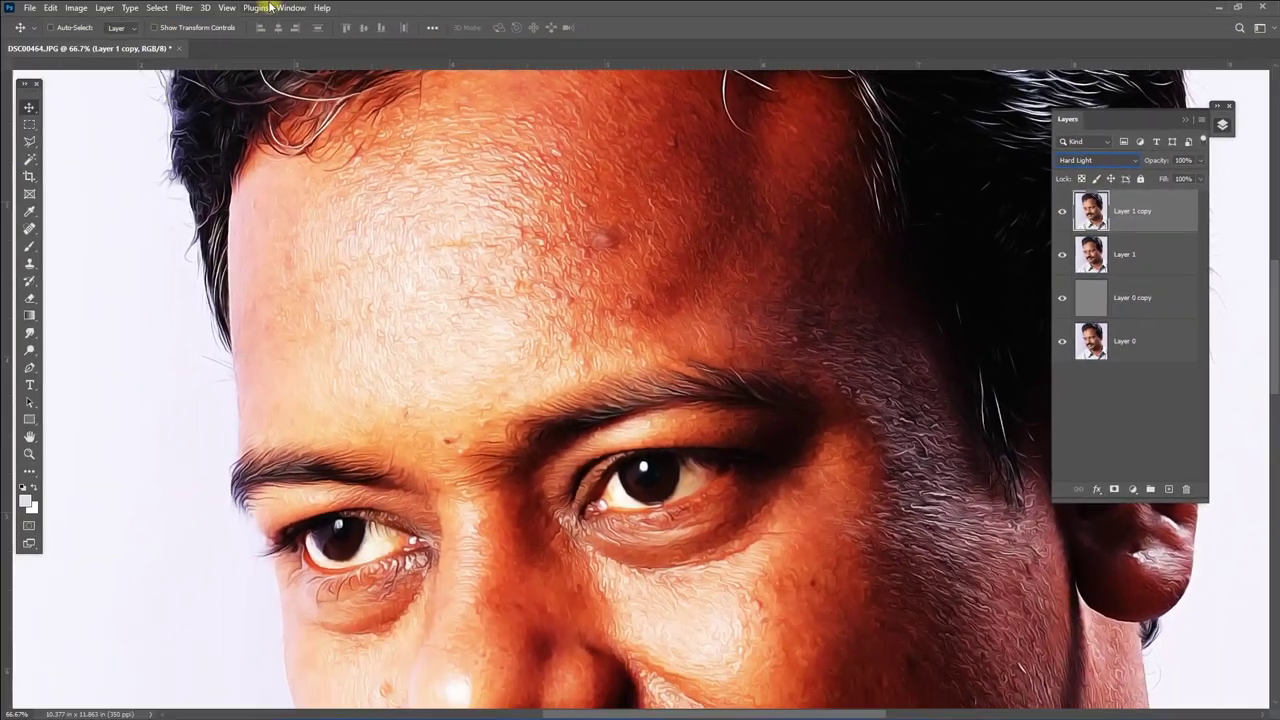
pyautogui.click(291, 8)
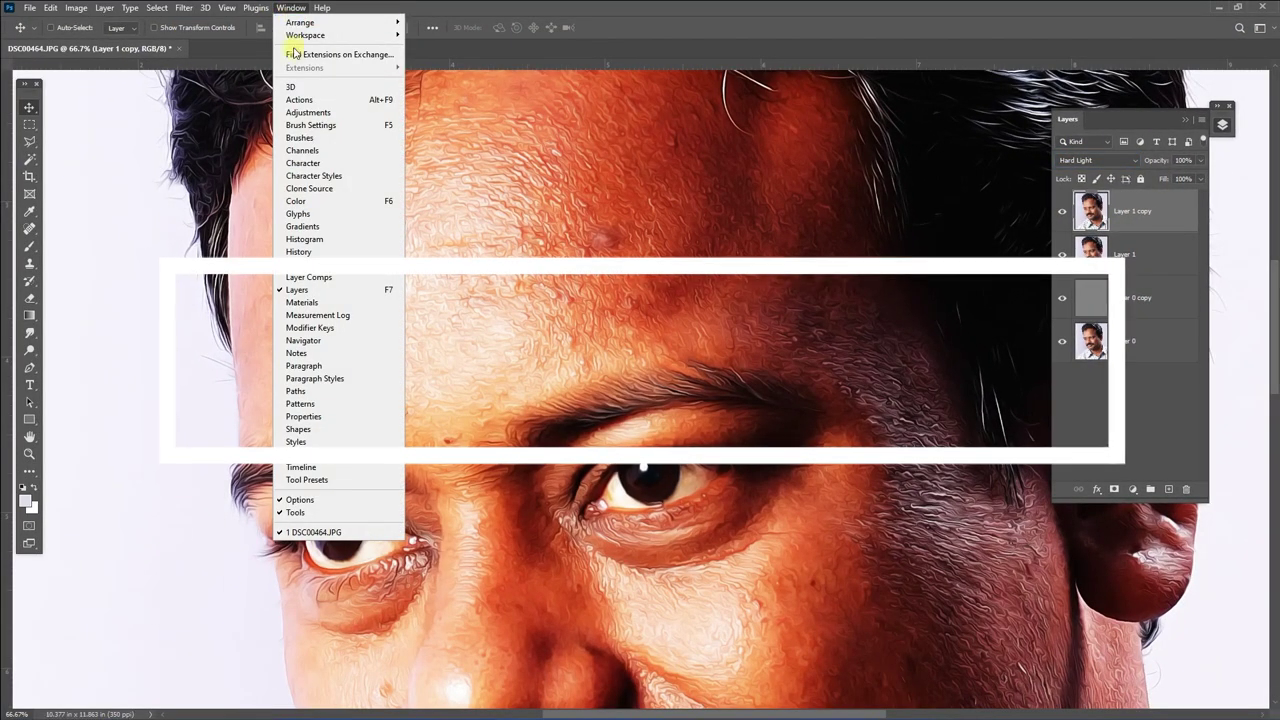
# Step: Load the RGB luminosity selection from the Channels panel and dock it with Layers
pyautogui.click(318, 152)
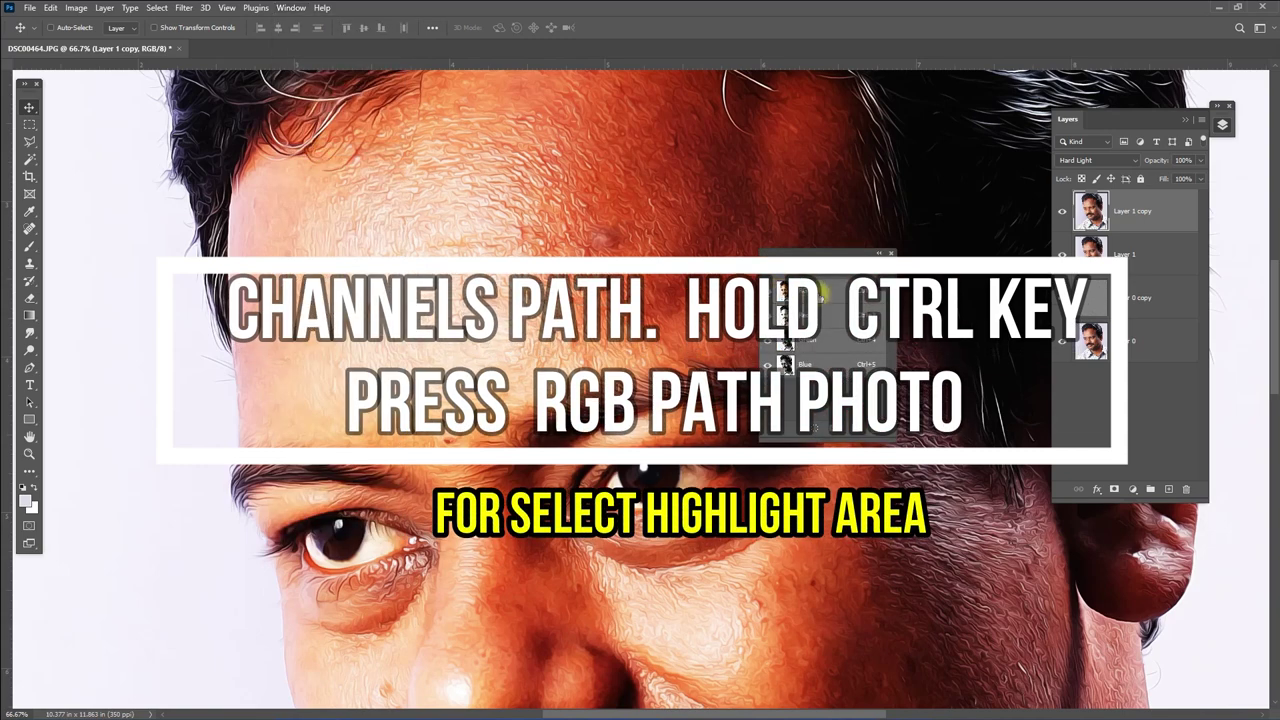
pyautogui.keyDown('ctrl'); pyautogui.click(781, 290); pyautogui.keyUp('ctrl')
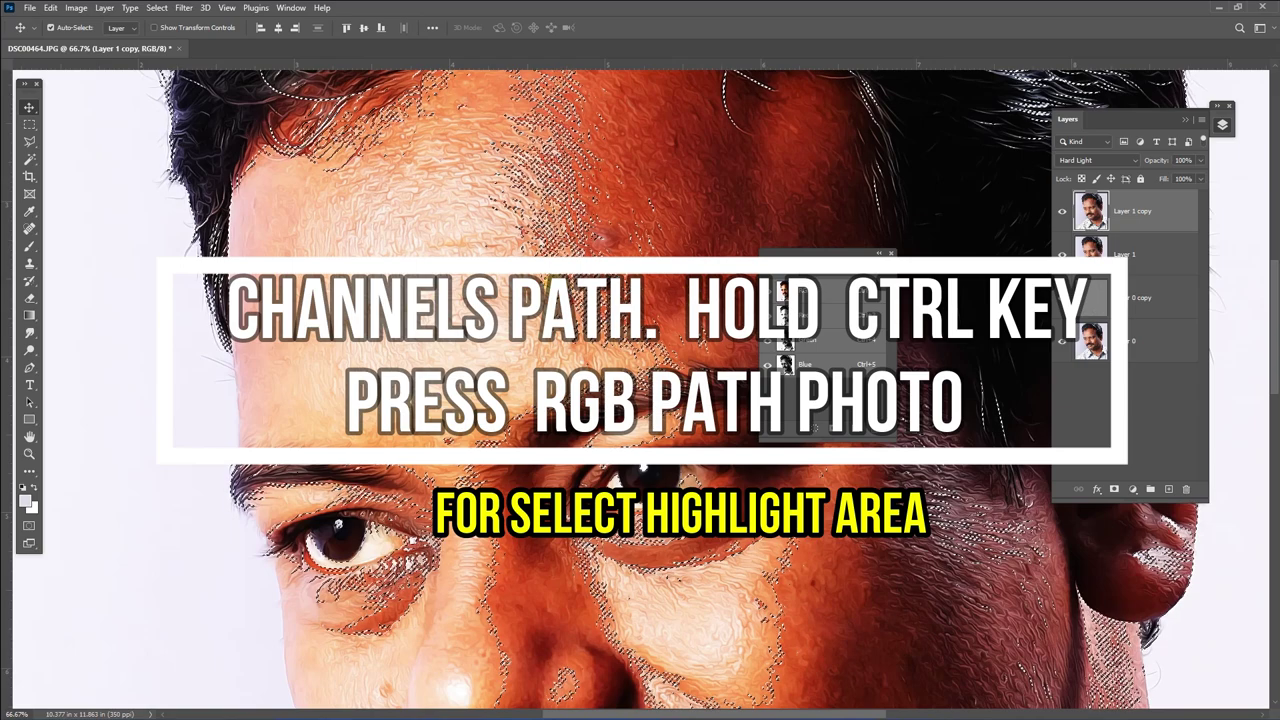
pyautogui.hotkey('ctrl', '+')
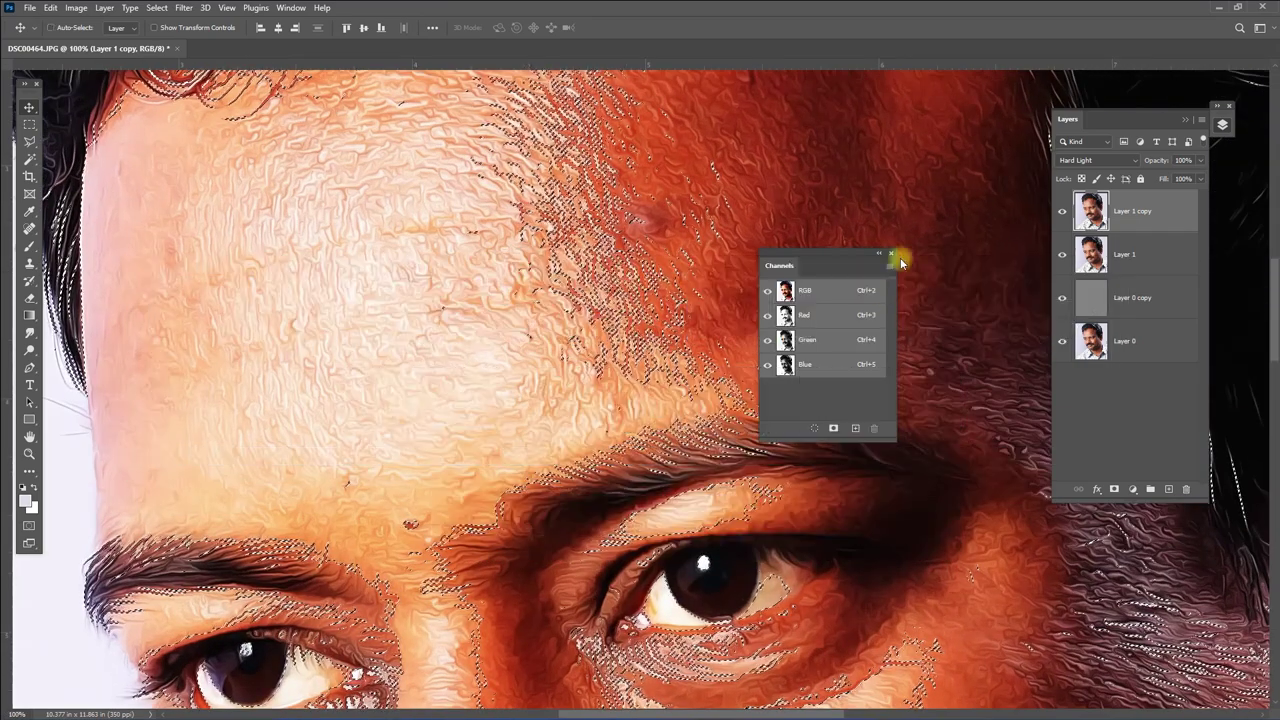
pyautogui.moveTo(857, 258)
pyautogui.mouseDown()
pyautogui.moveTo(1180, 110)
pyautogui.moveTo(1140, 452)
pyautogui.mouseUp()
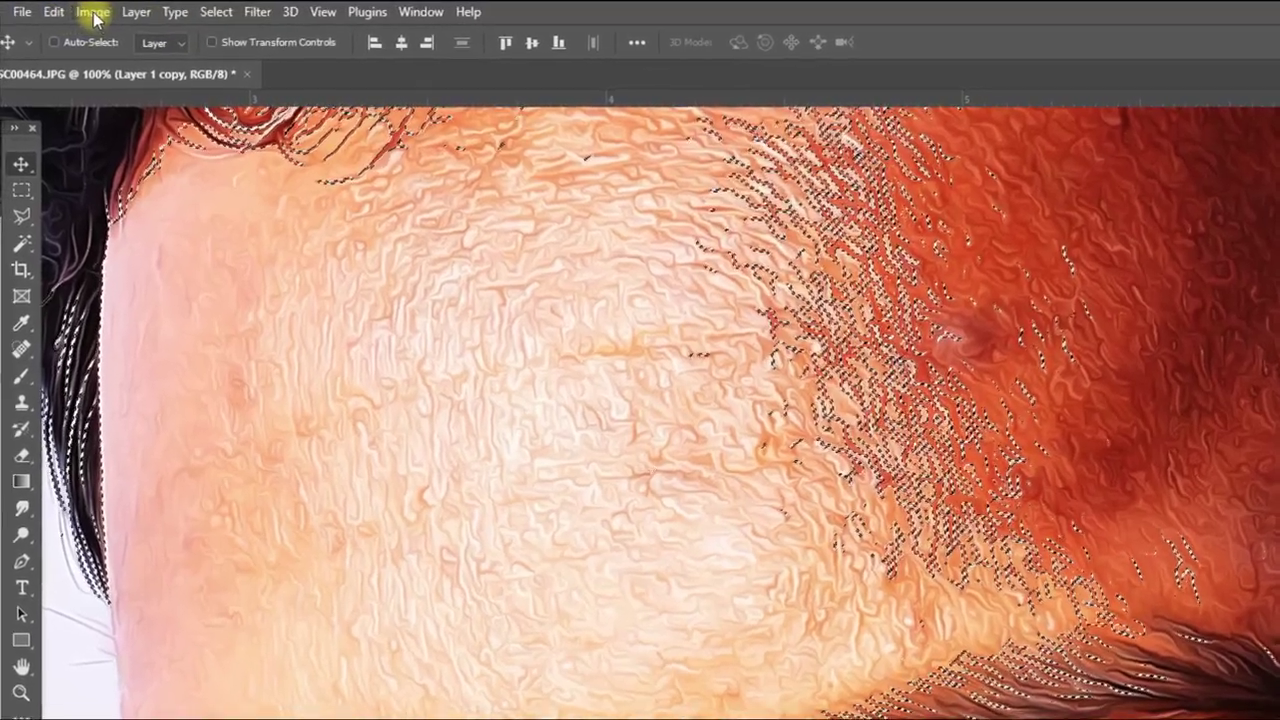
# Step: Copy the selected highlights and paste them as a new Layer 2
pyautogui.click(92, 11)
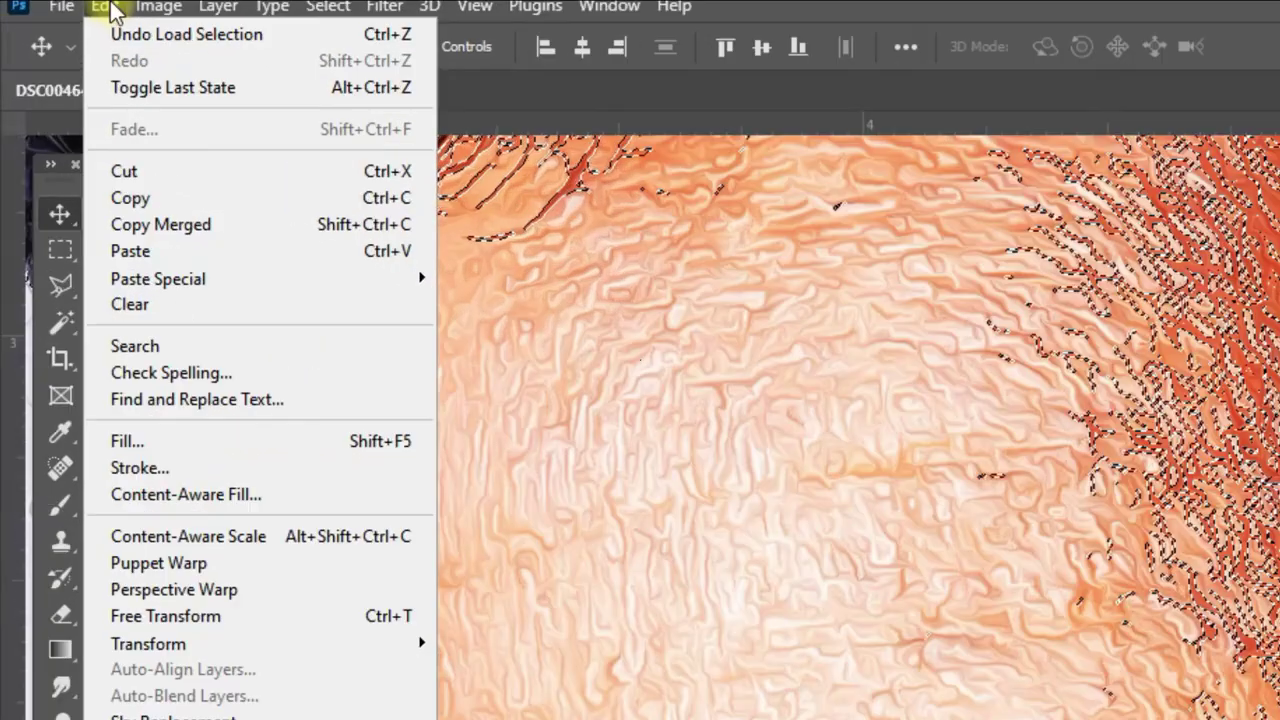
pyautogui.click(95, 163)
pyautogui.click(117, 12)
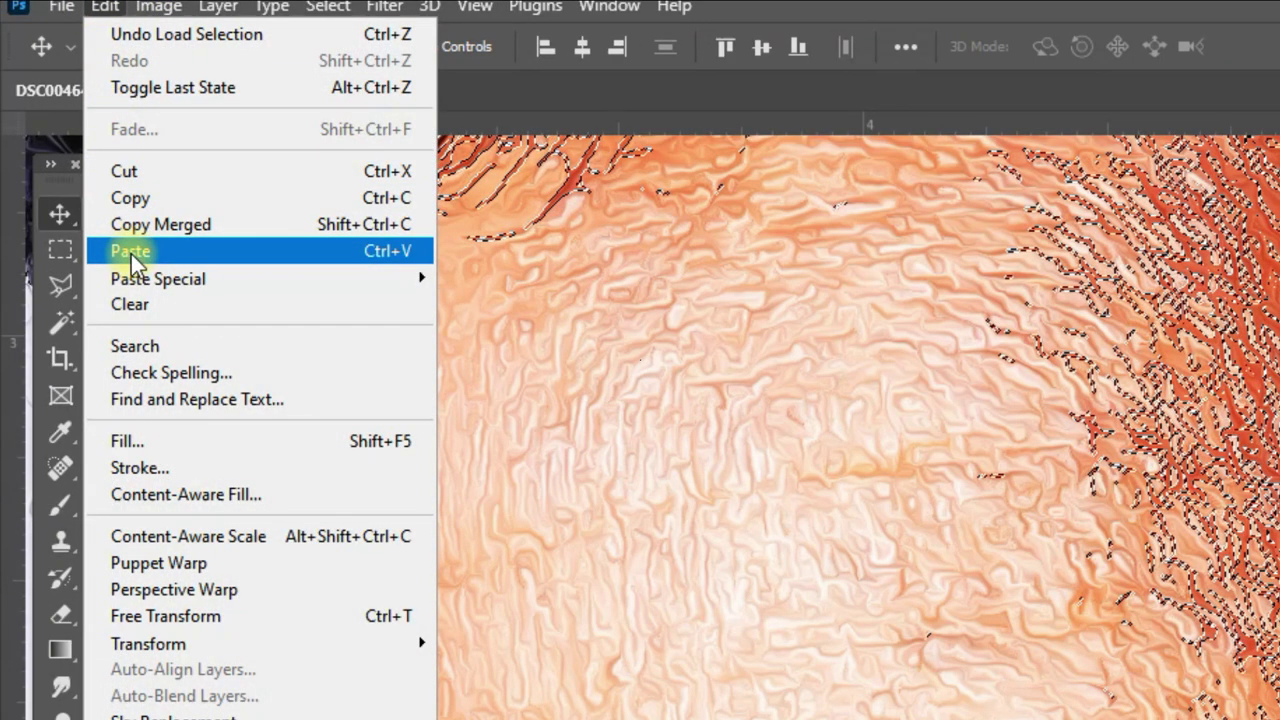
pyautogui.click(131, 254)
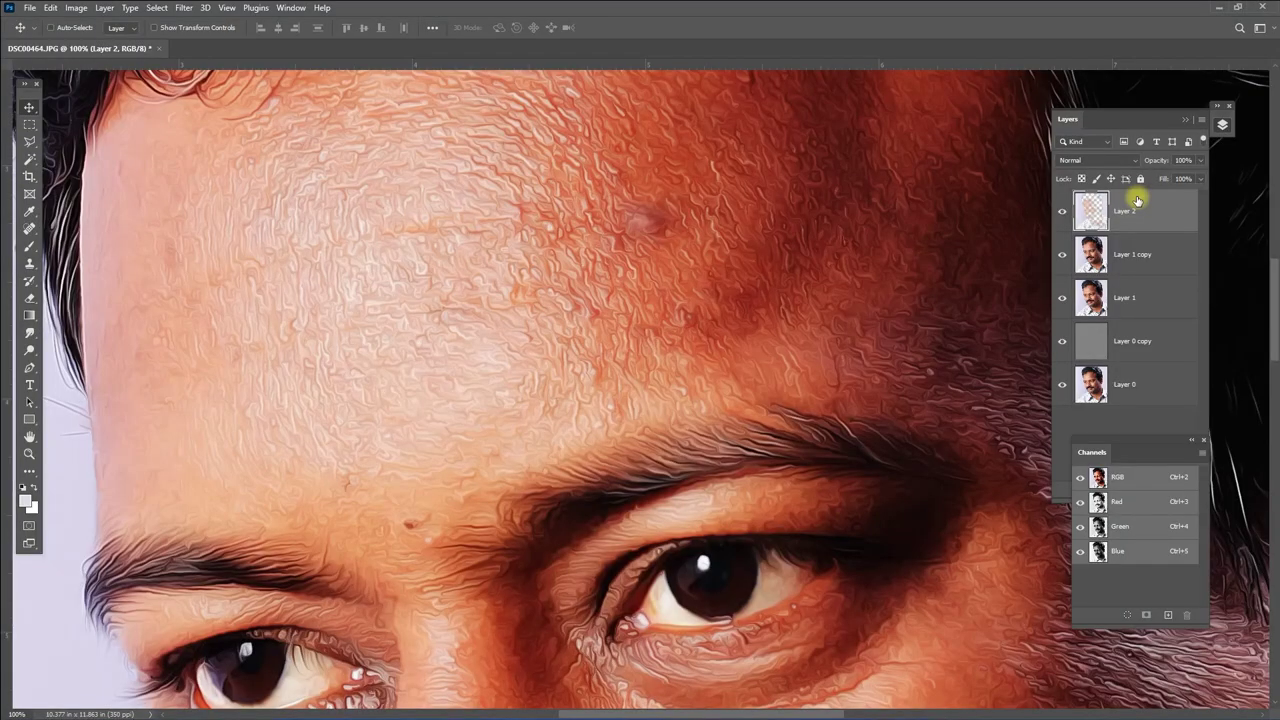
# Step: Reload the highlight selection, keep Layer 2 in Overlay and lower its opacity to 80%
pyautogui.keyDown('ctrl'); pyautogui.click(1098, 477); pyautogui.keyUp('ctrl')
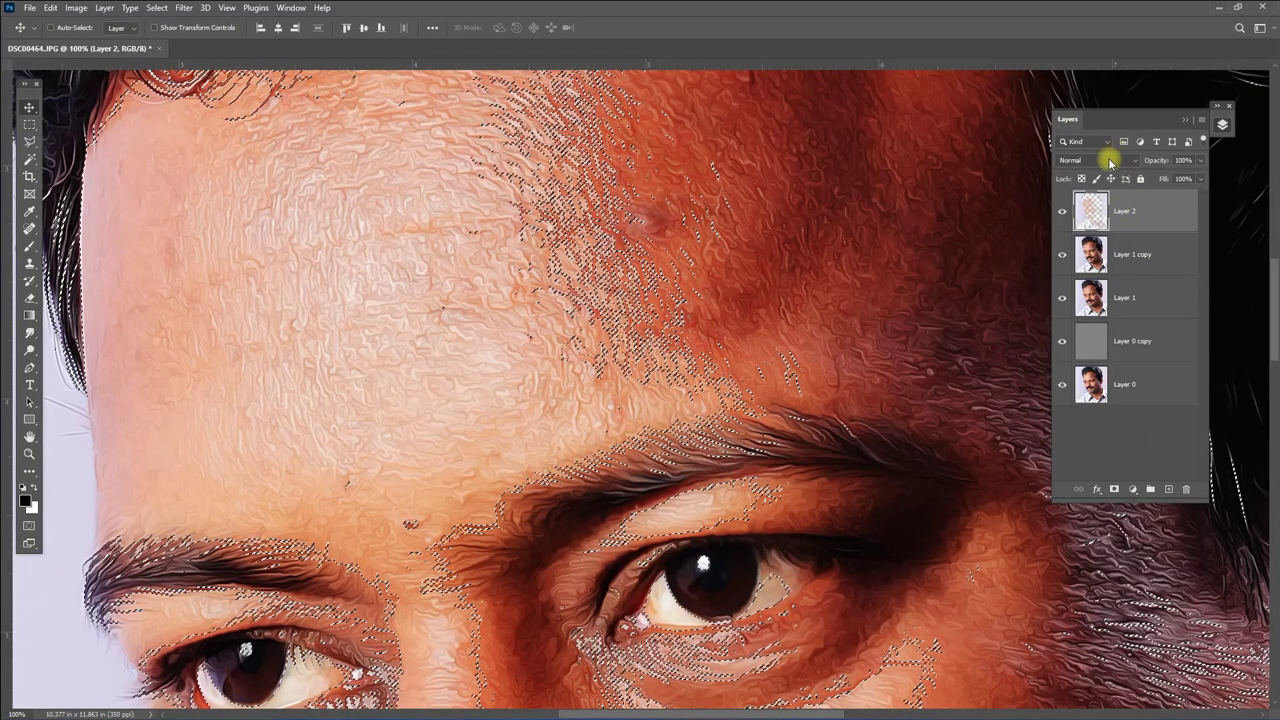
pyautogui.click(1110, 162)
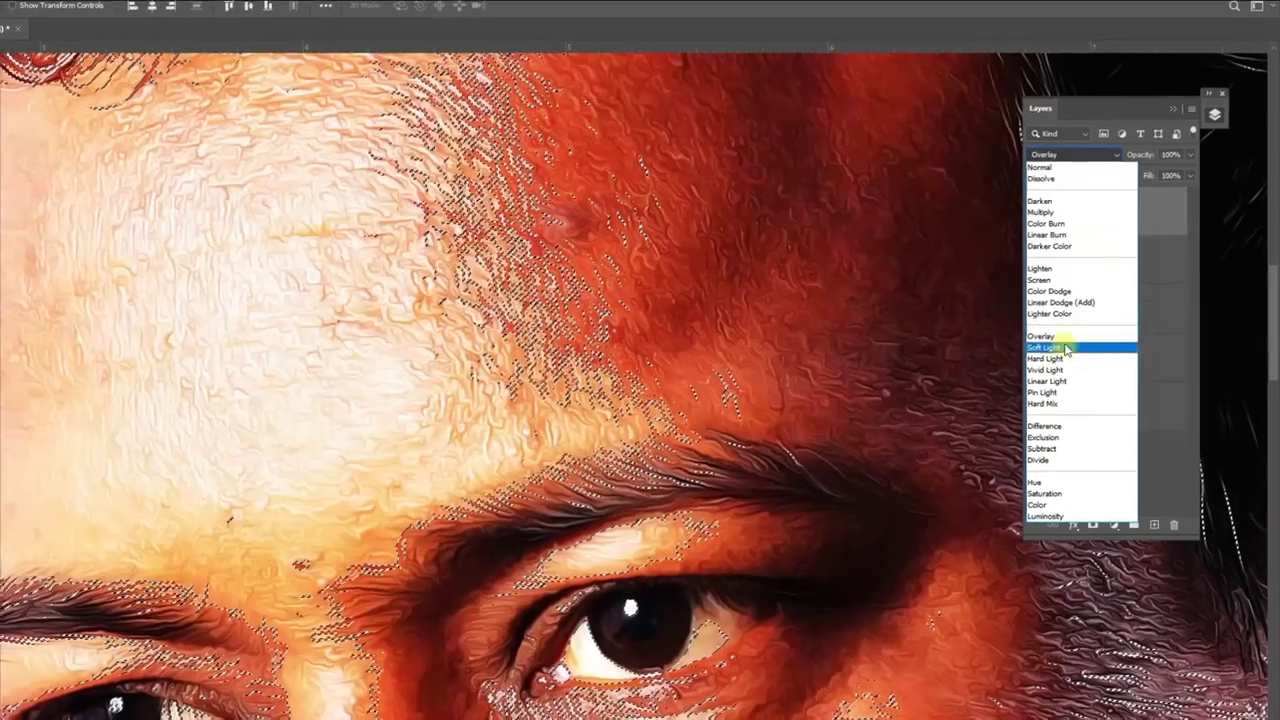
pyautogui.click(1045, 336)
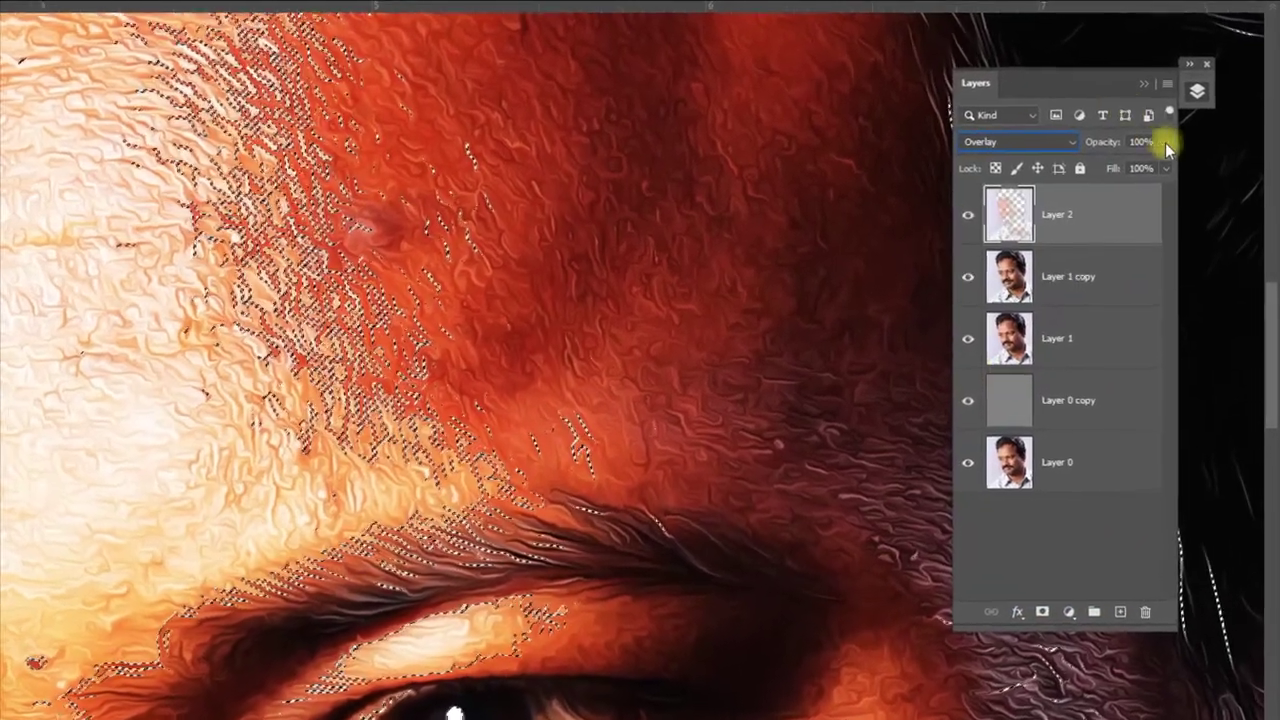
pyautogui.moveTo(1170, 146); pyautogui.dragTo(1134, 163)
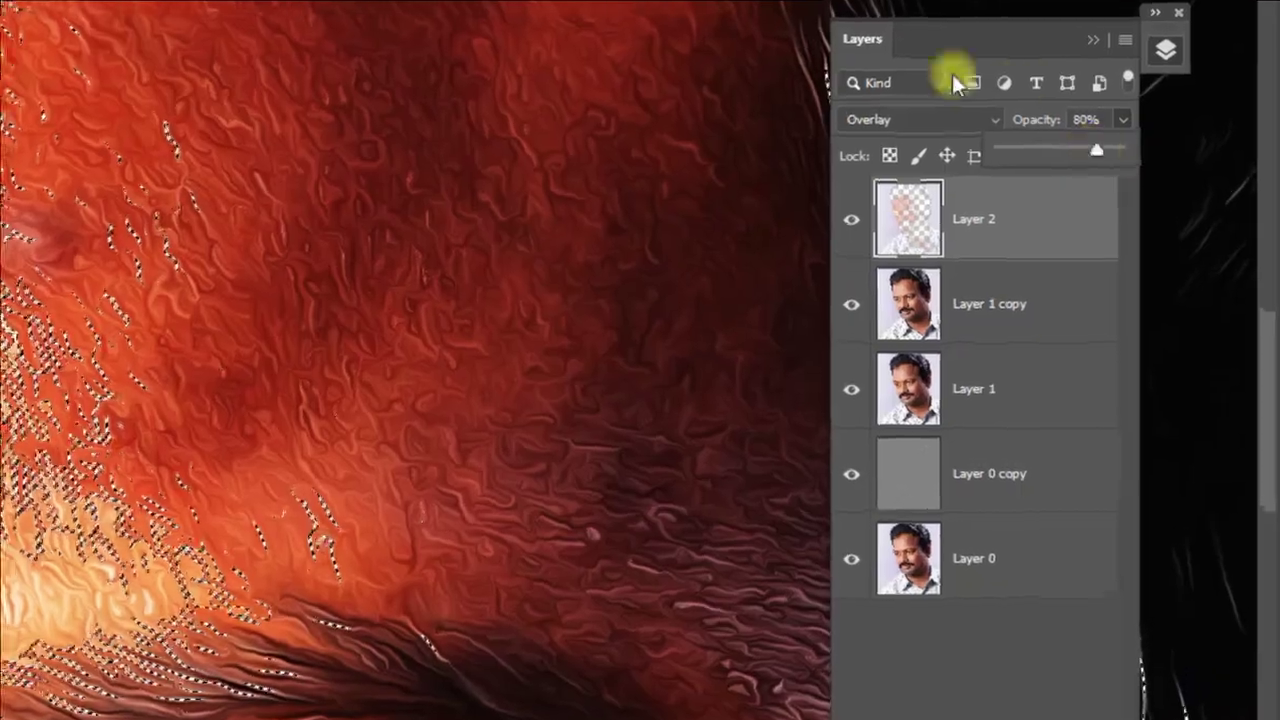
pyautogui.click(870, 256)
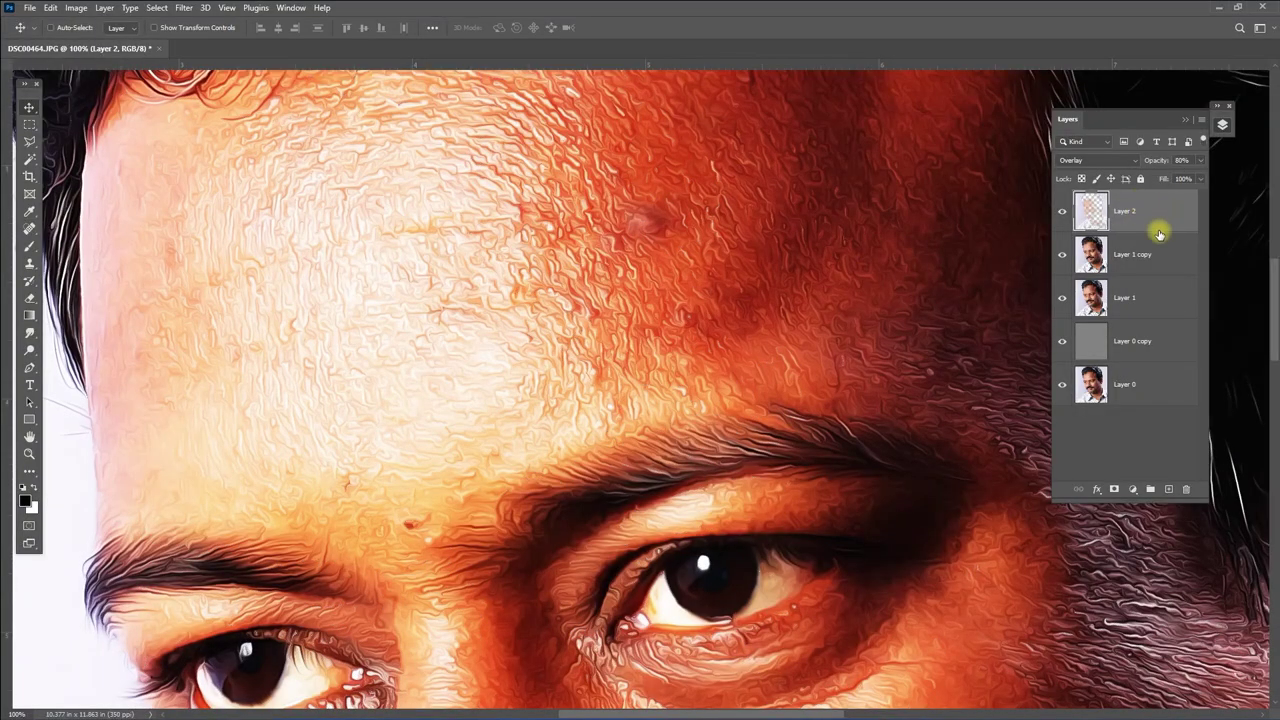
# Step: Add Layer 3 and fill the reselected highlight area with white, then deselect
pyautogui.click(1171, 489)
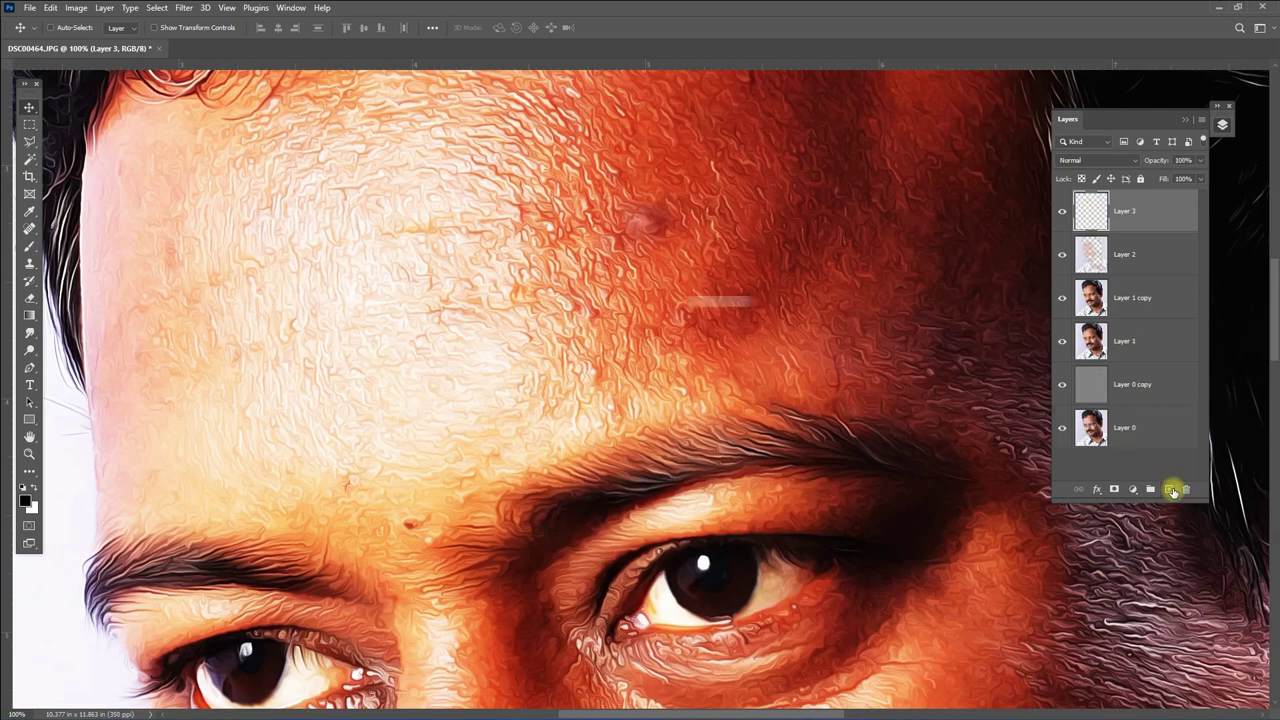
pyautogui.click(155, 8)
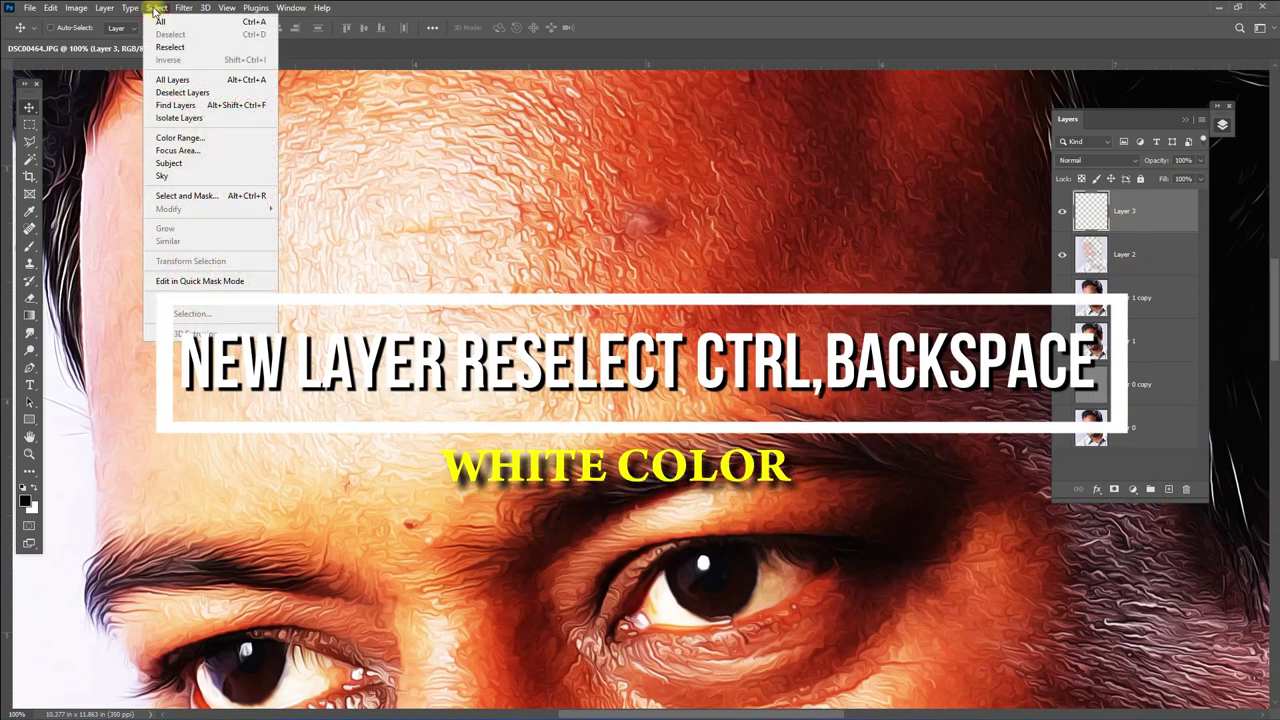
pyautogui.click(169, 48)
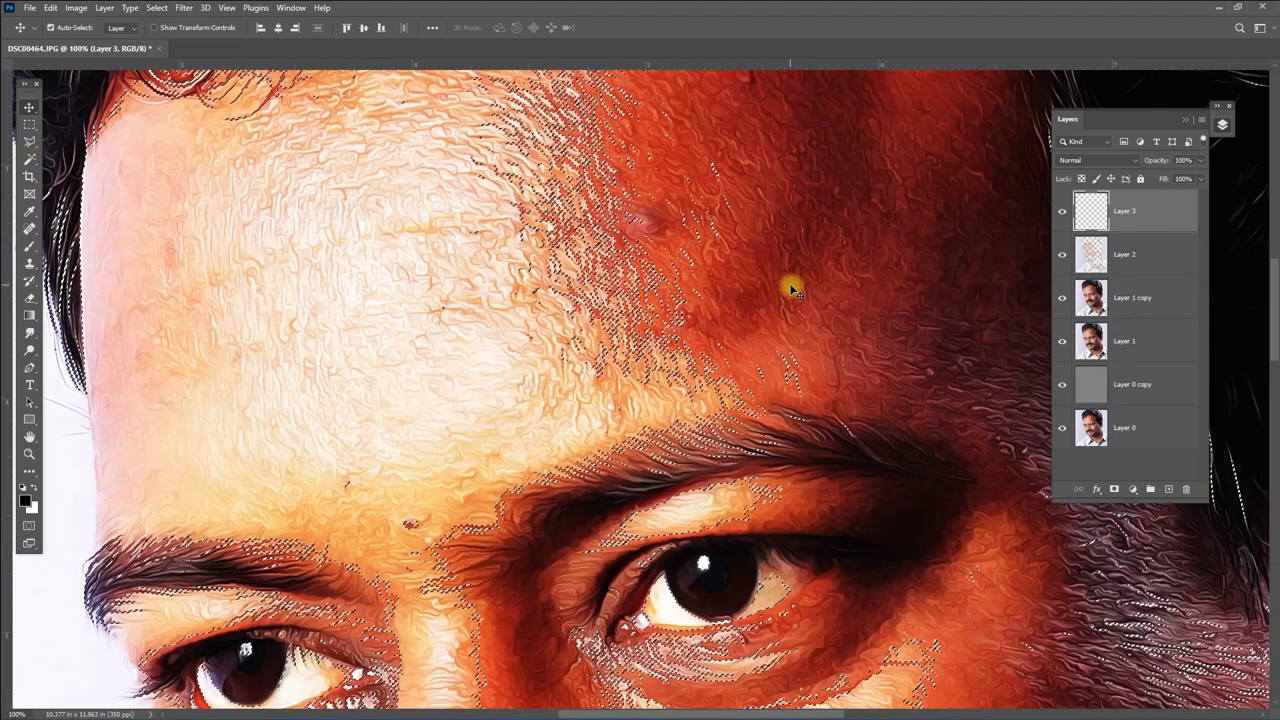
pyautogui.hotkey('ctrl', 'BackSpace')
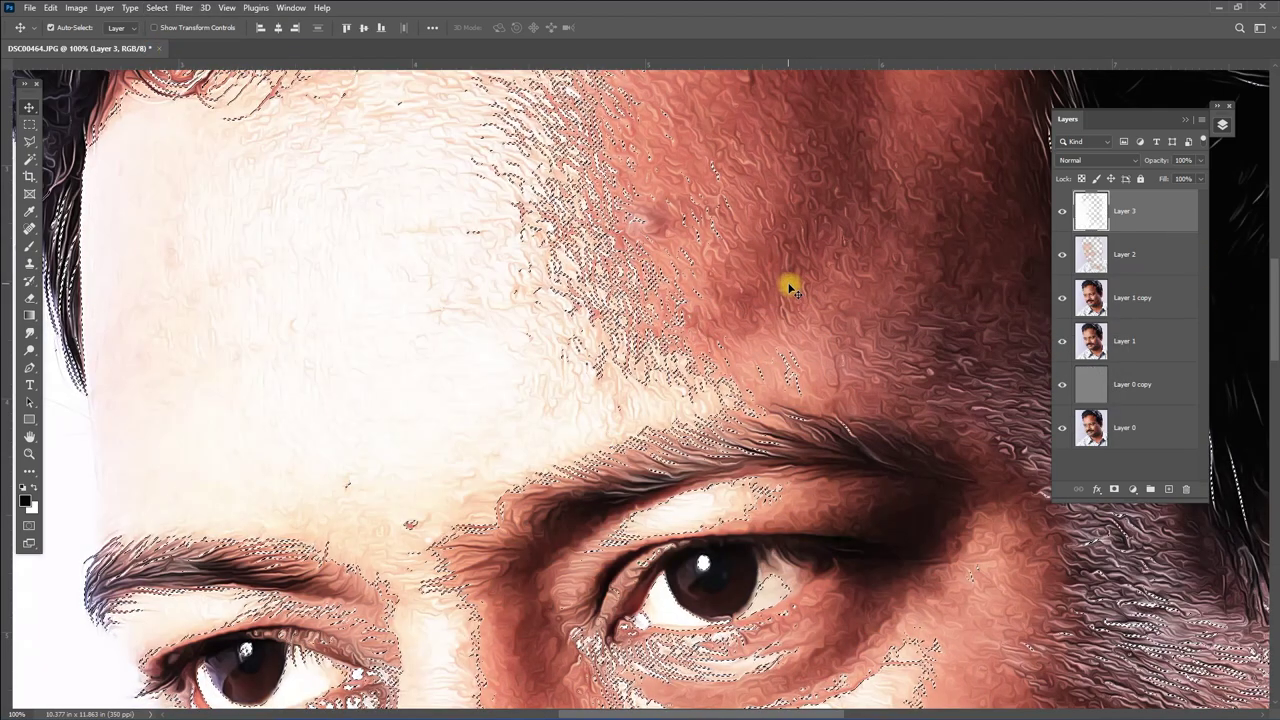
pyautogui.hotkey('ctrl', 'd')
# Step: Set Layer 3 to Soft Light blending and compare the face with and without it
pyautogui.click(1107, 162)
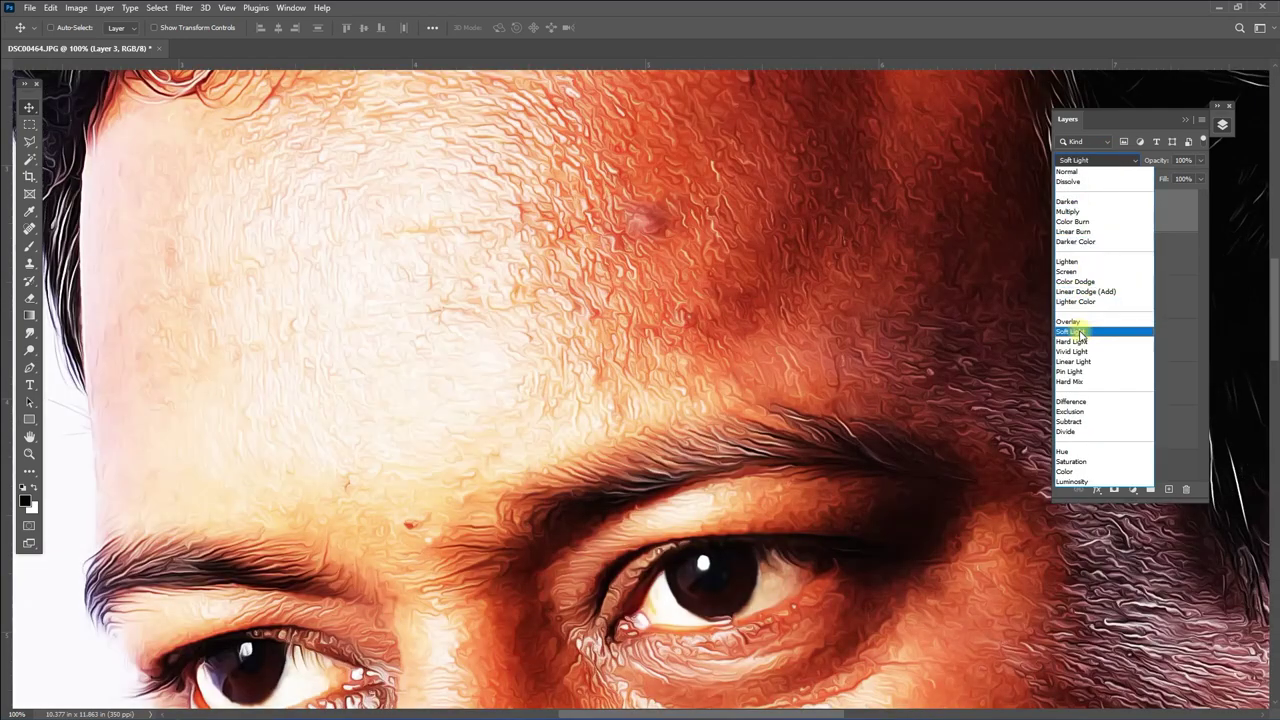
pyautogui.click(1078, 332)
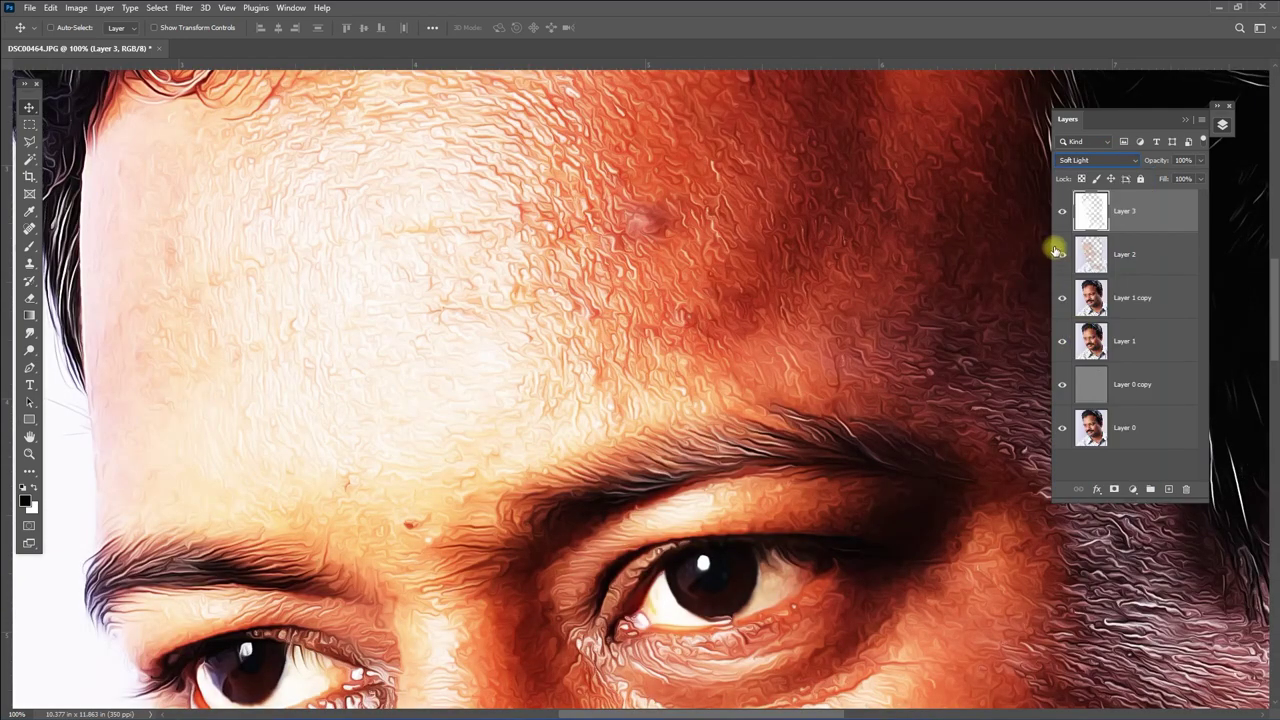
pyautogui.click(1063, 212)
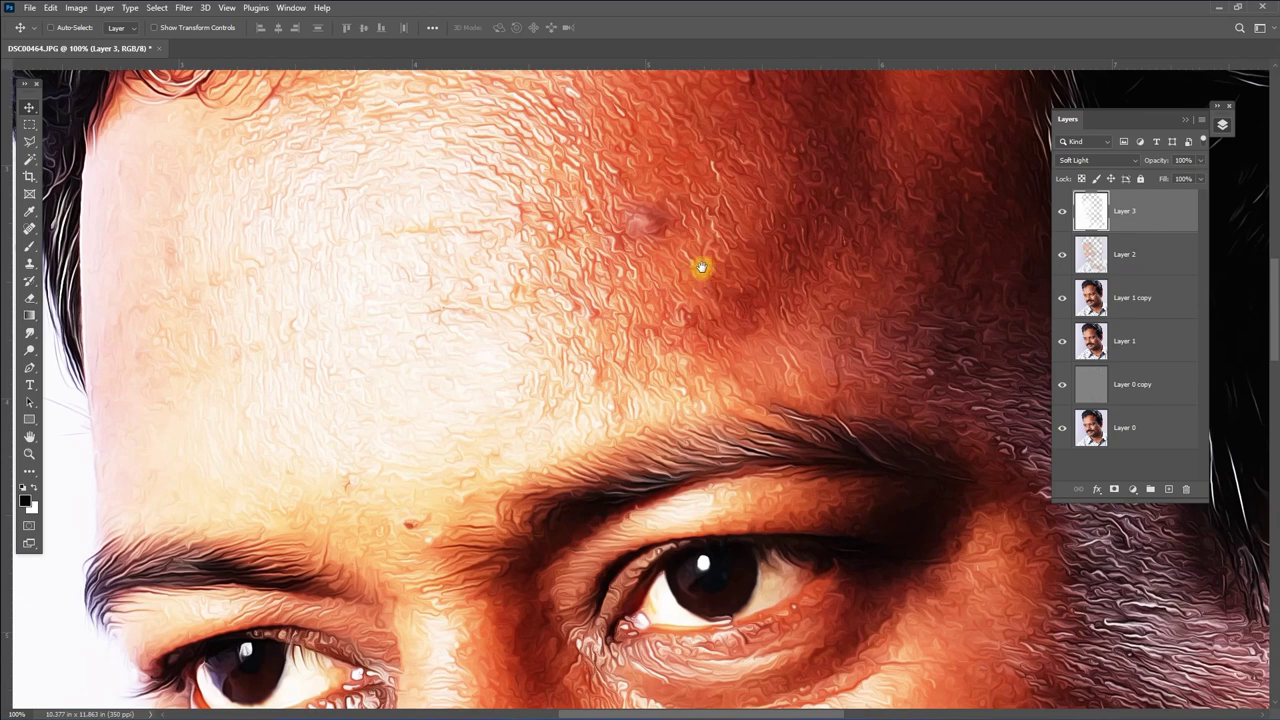
pyautogui.hotkey('ctrl', '-')
pyautogui.hotkey('ctrl', '-')
pyautogui.moveTo(771, 249); pyautogui.dragTo(777, 231)
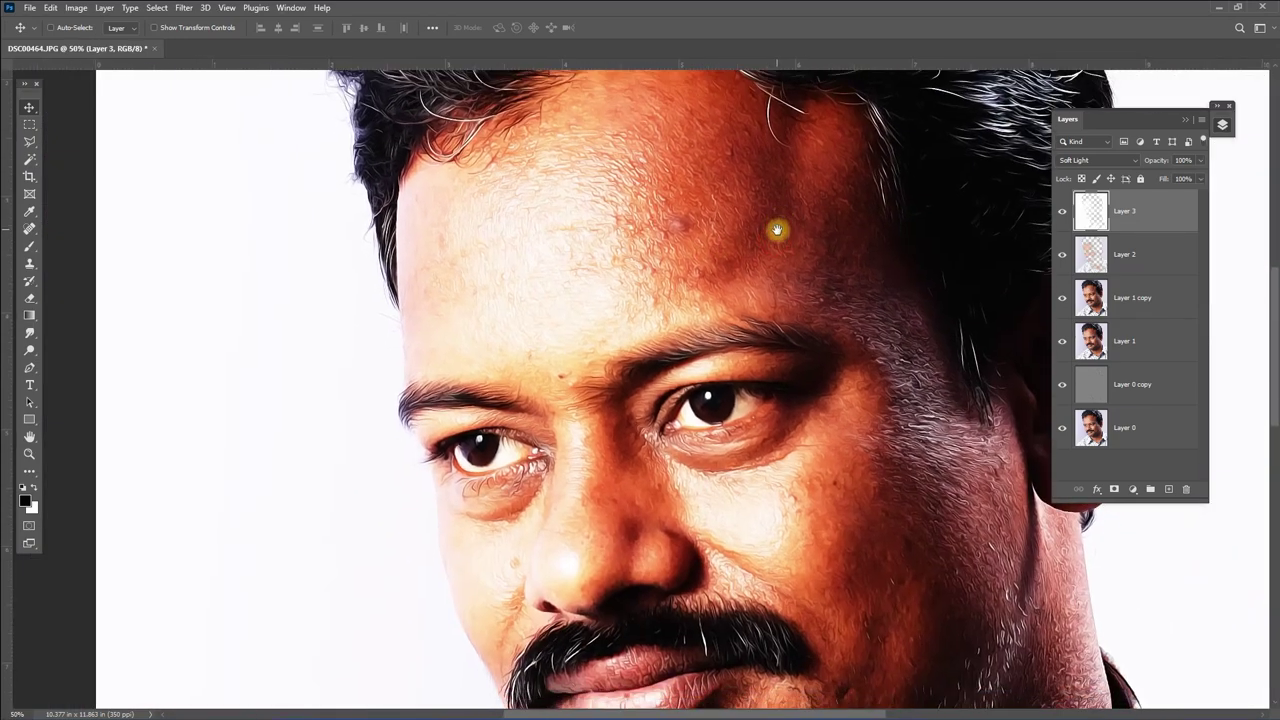
# Step: Merge all visible layers into a new Layer 4 on top
pyautogui.click(104, 12)
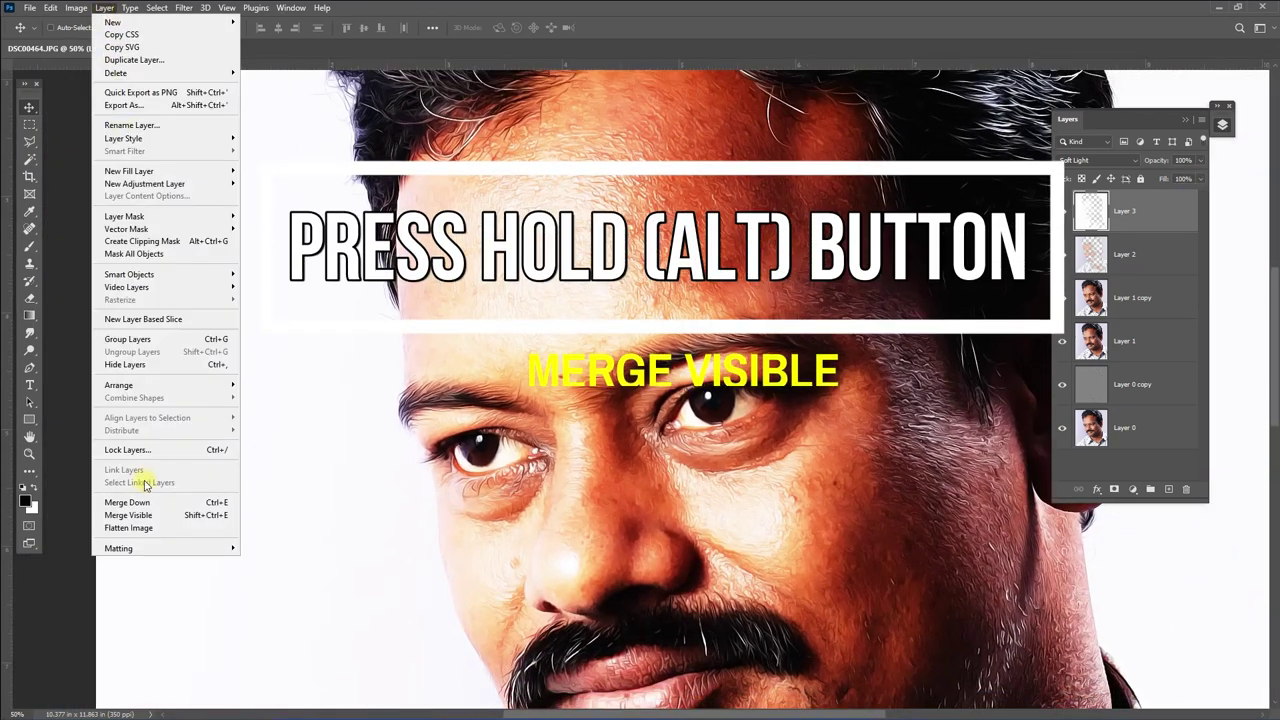
pyautogui.keyDown('alt'); pyautogui.click(146, 516); pyautogui.keyUp('alt')
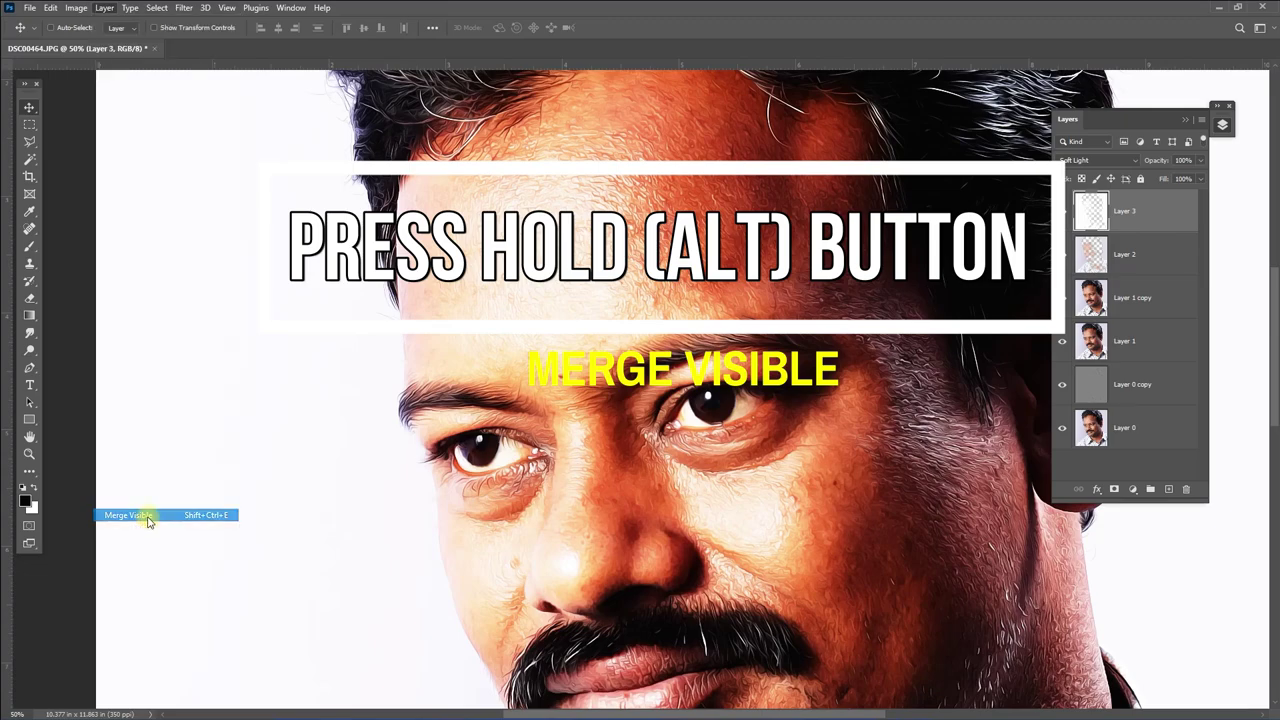
pyautogui.click(184, 8)
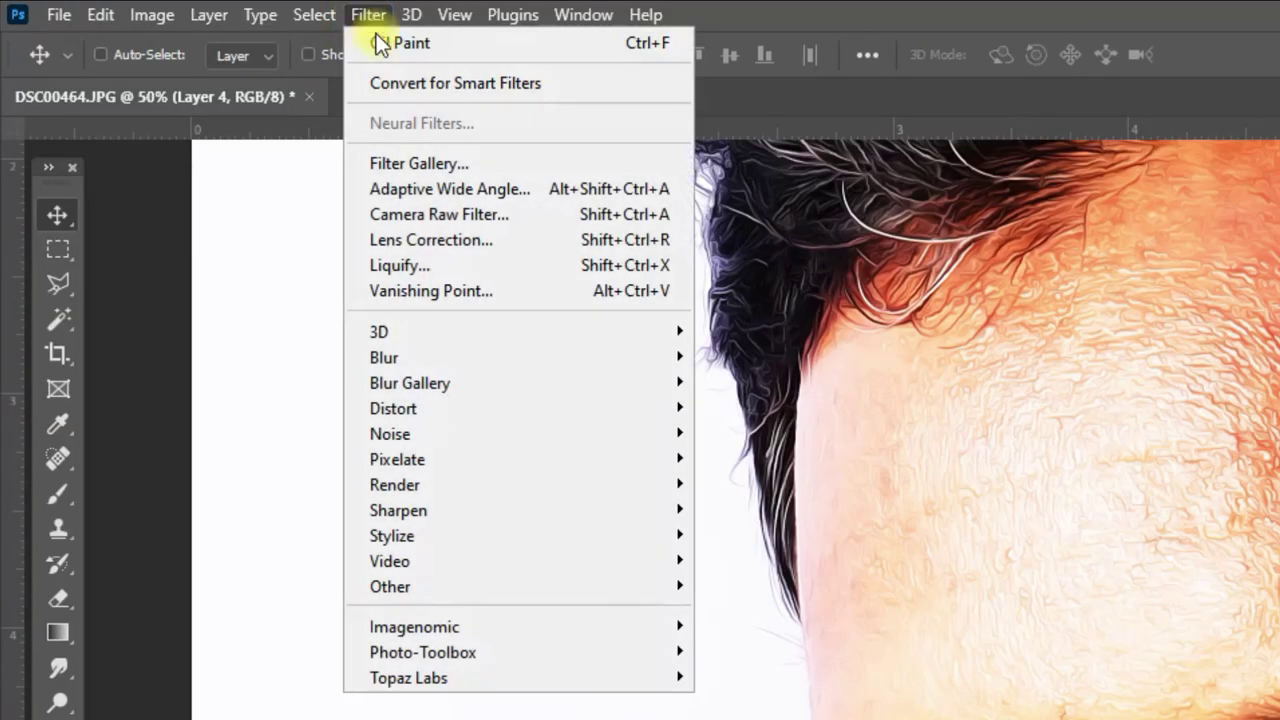
# Step: Open Graphic Pen in the Filter Gallery and set Stroke Direction to Left Diagonal
pyautogui.click(436, 162)
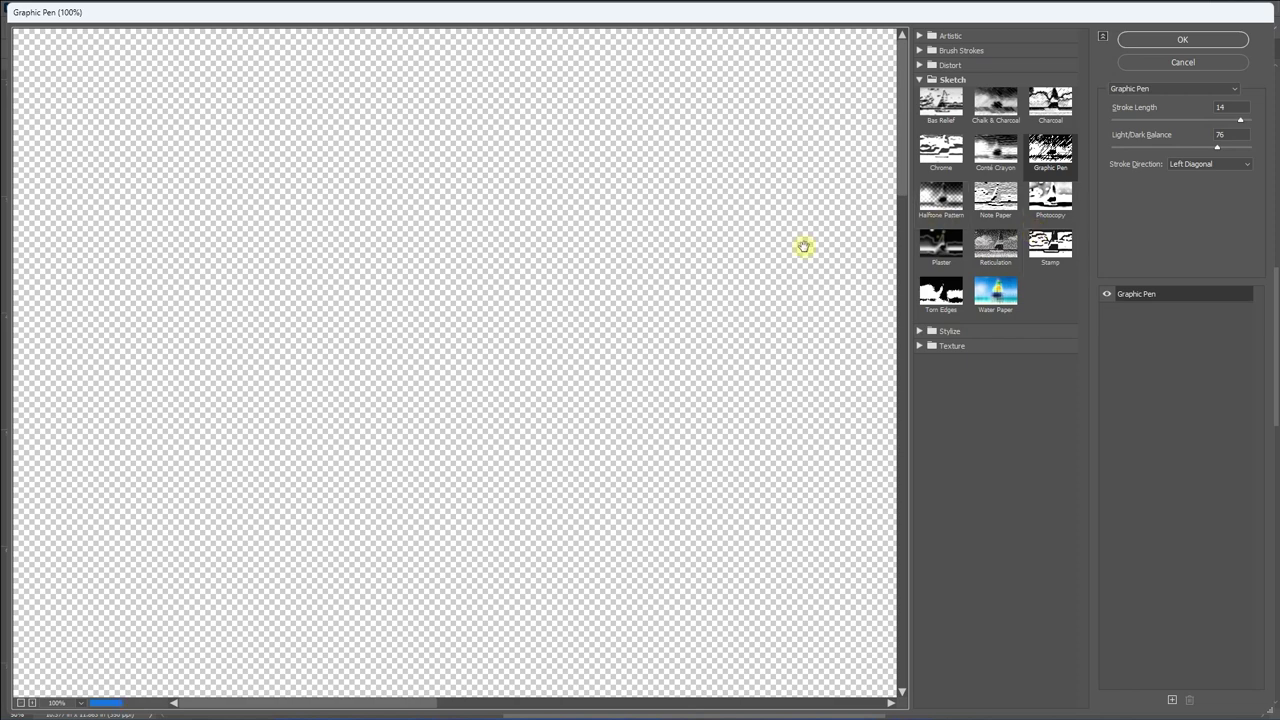
pyautogui.moveTo(791, 417); pyautogui.dragTo(429, 91)
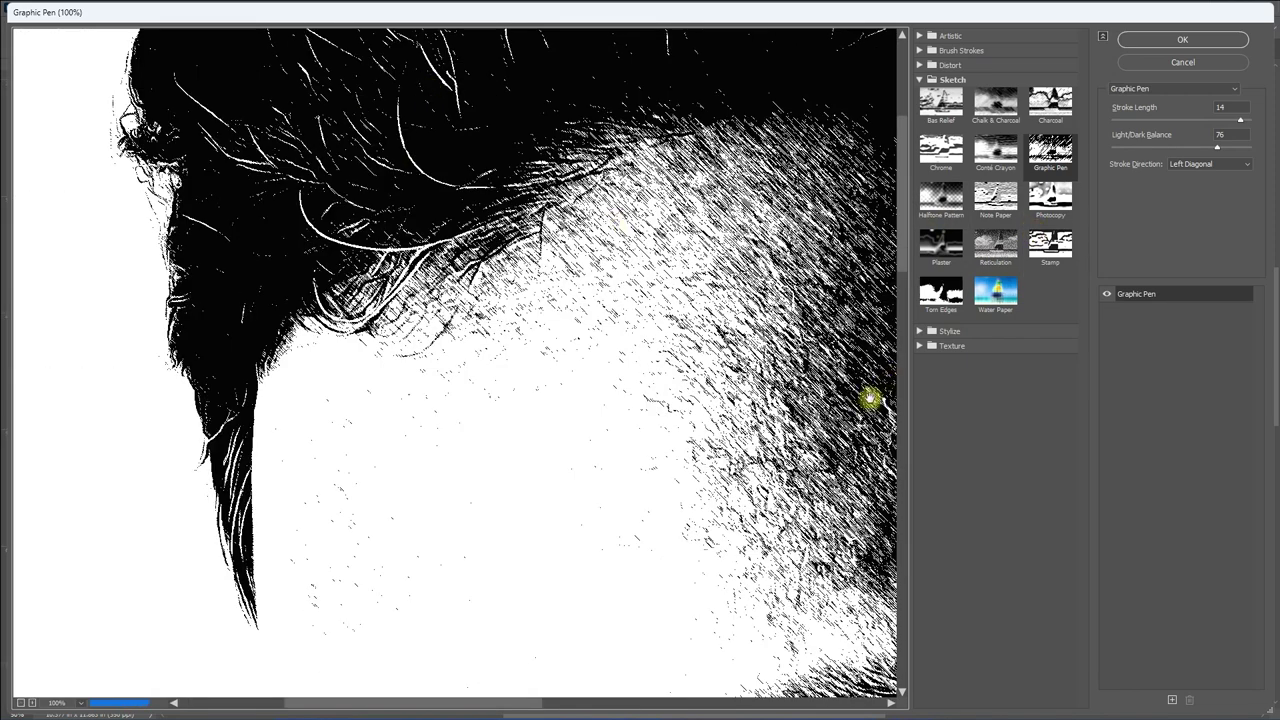
pyautogui.moveTo(871, 400); pyautogui.dragTo(545, 311)
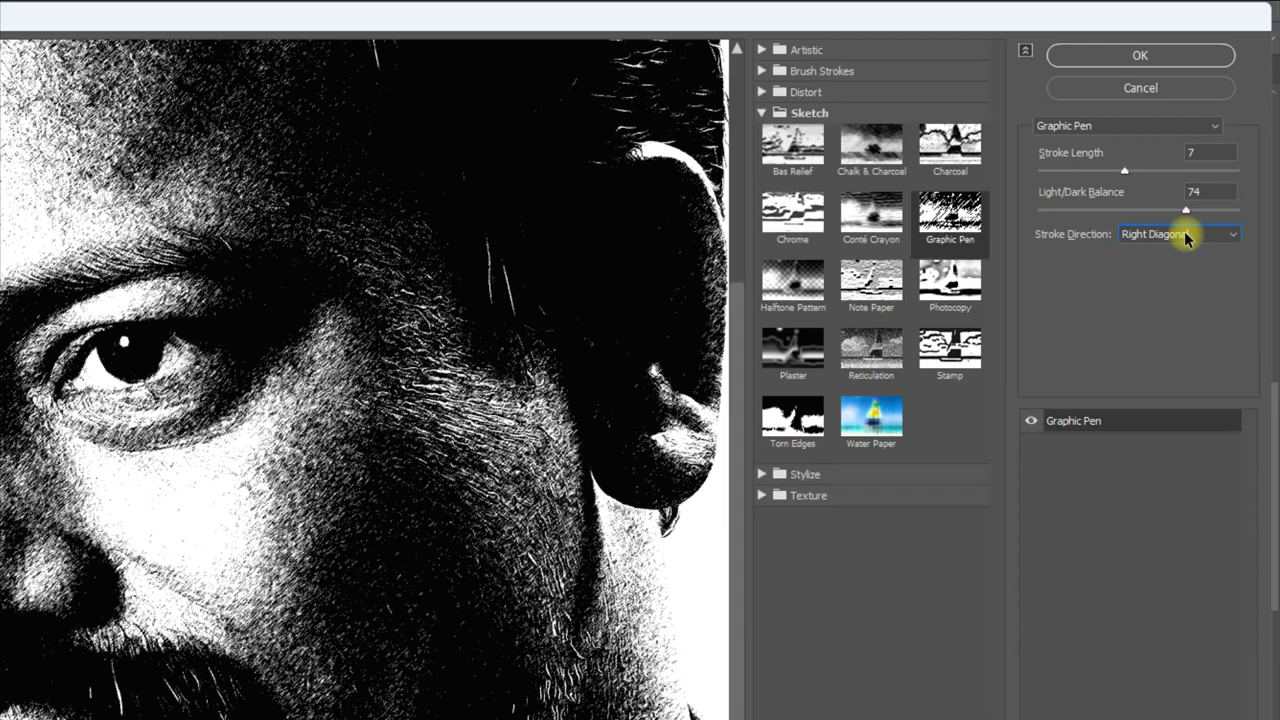
pyautogui.click(1210, 163)
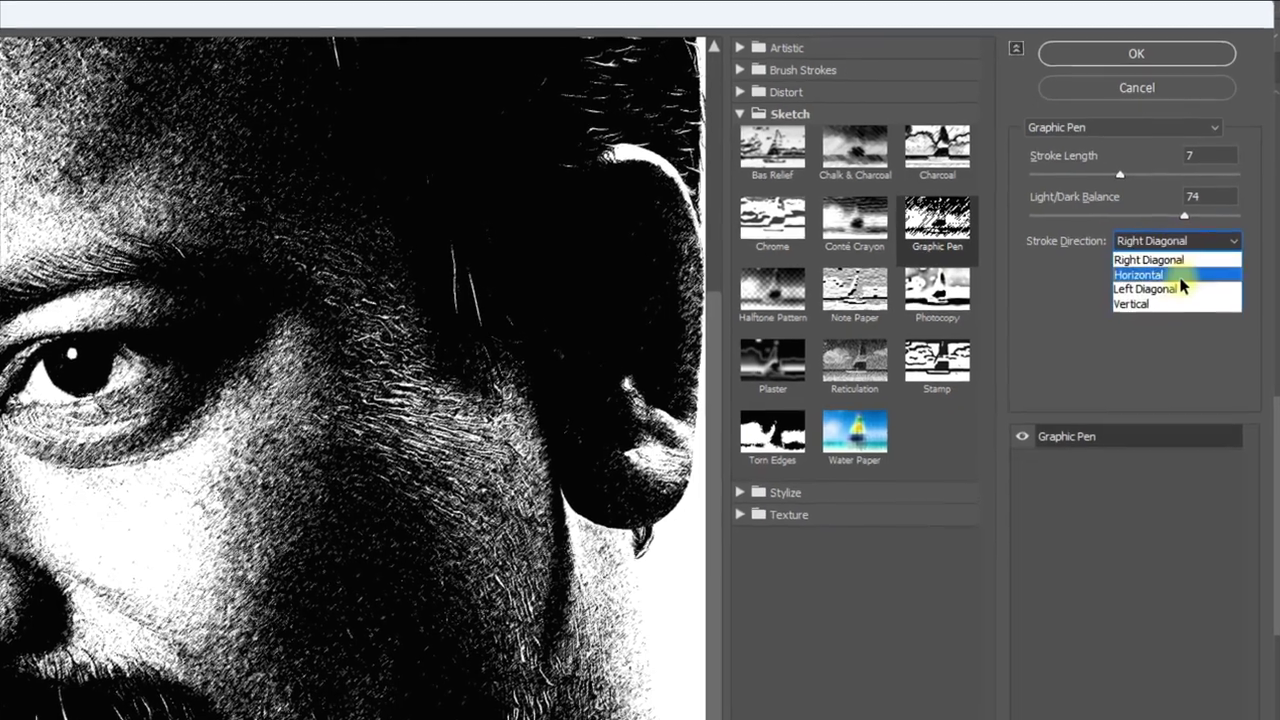
pyautogui.click(1200, 187)
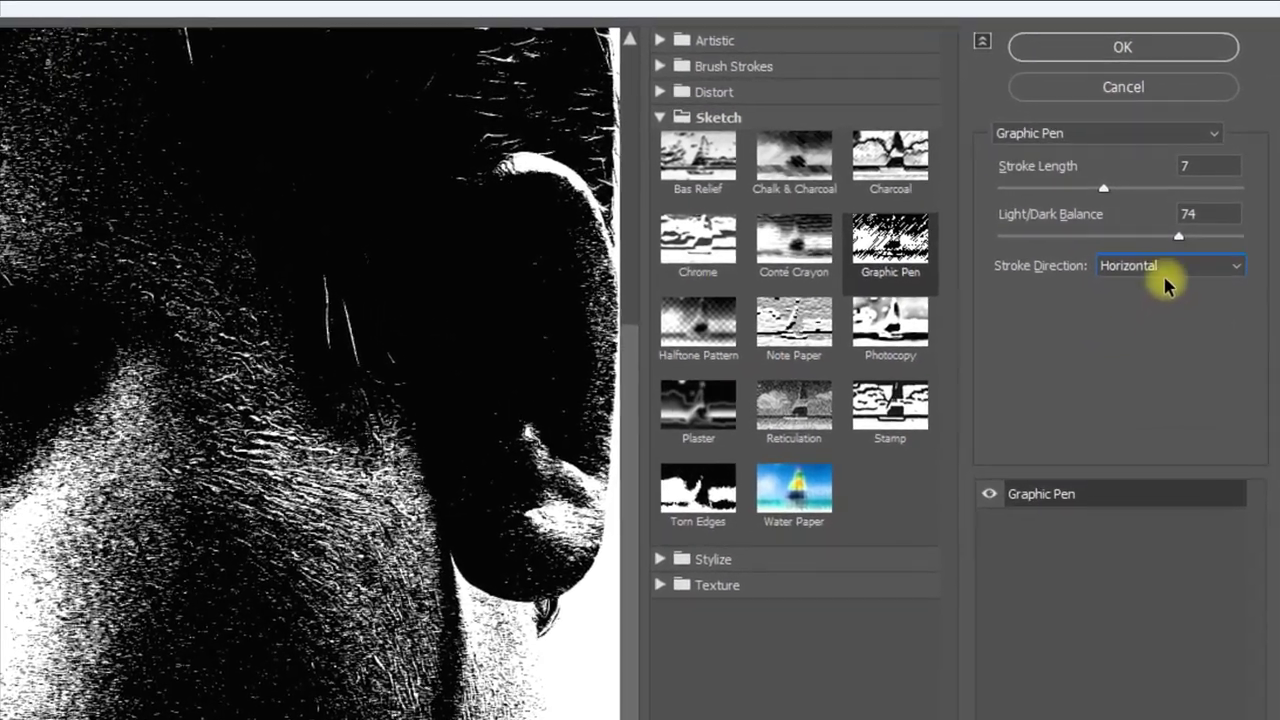
pyautogui.click(1166, 262)
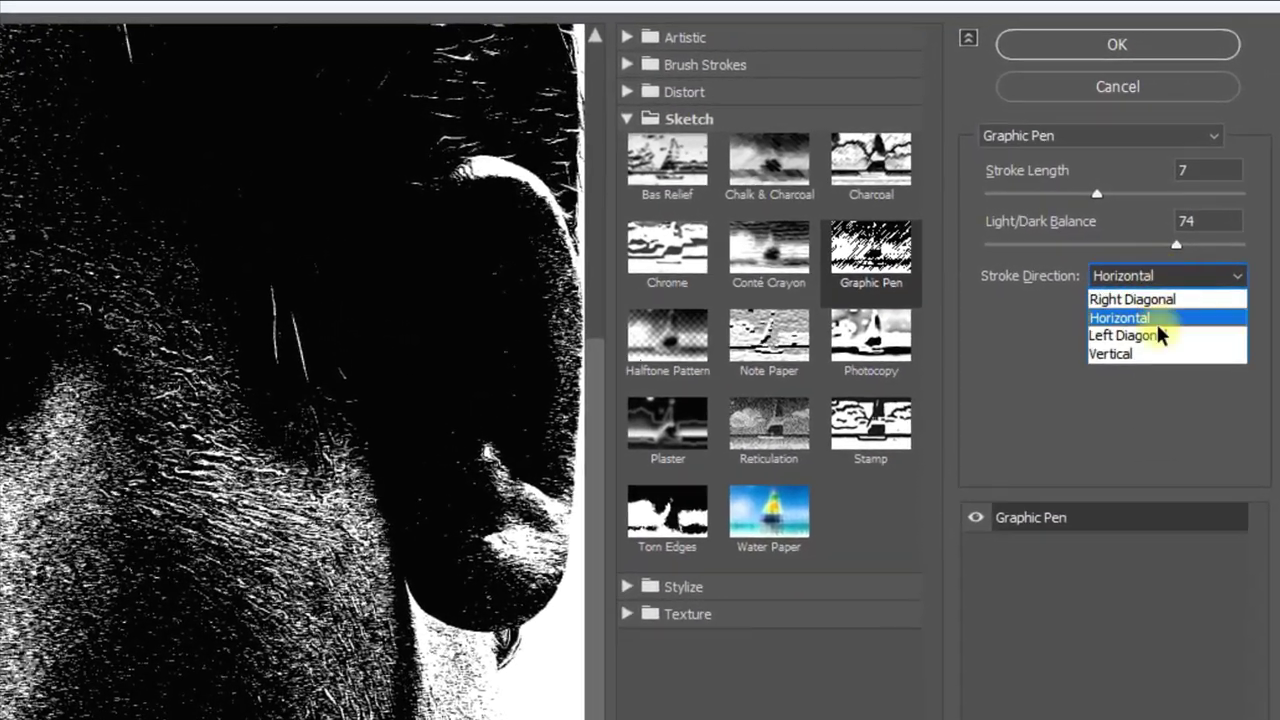
pyautogui.click(1152, 336)
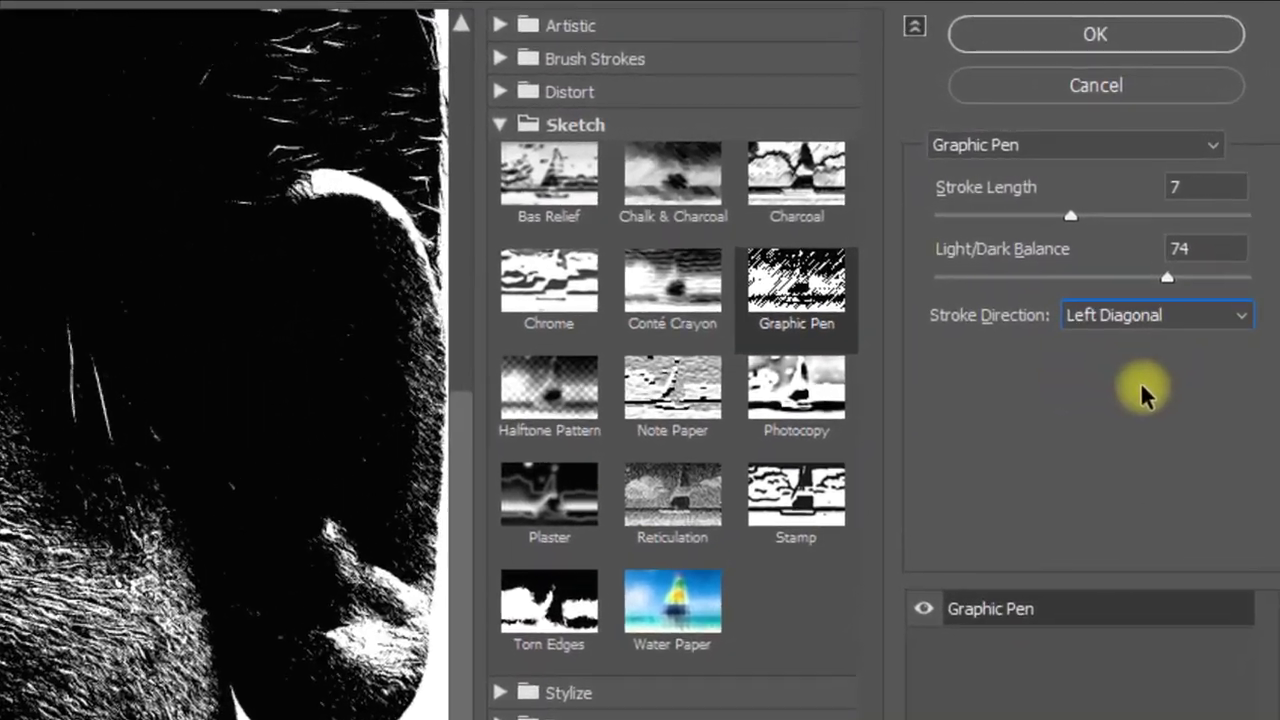
# Step: Set Graphic Pen Stroke Length to 10 and Light/Dark Balance to 55
pyautogui.moveTo(1080, 207); pyautogui.dragTo(1031, 222)
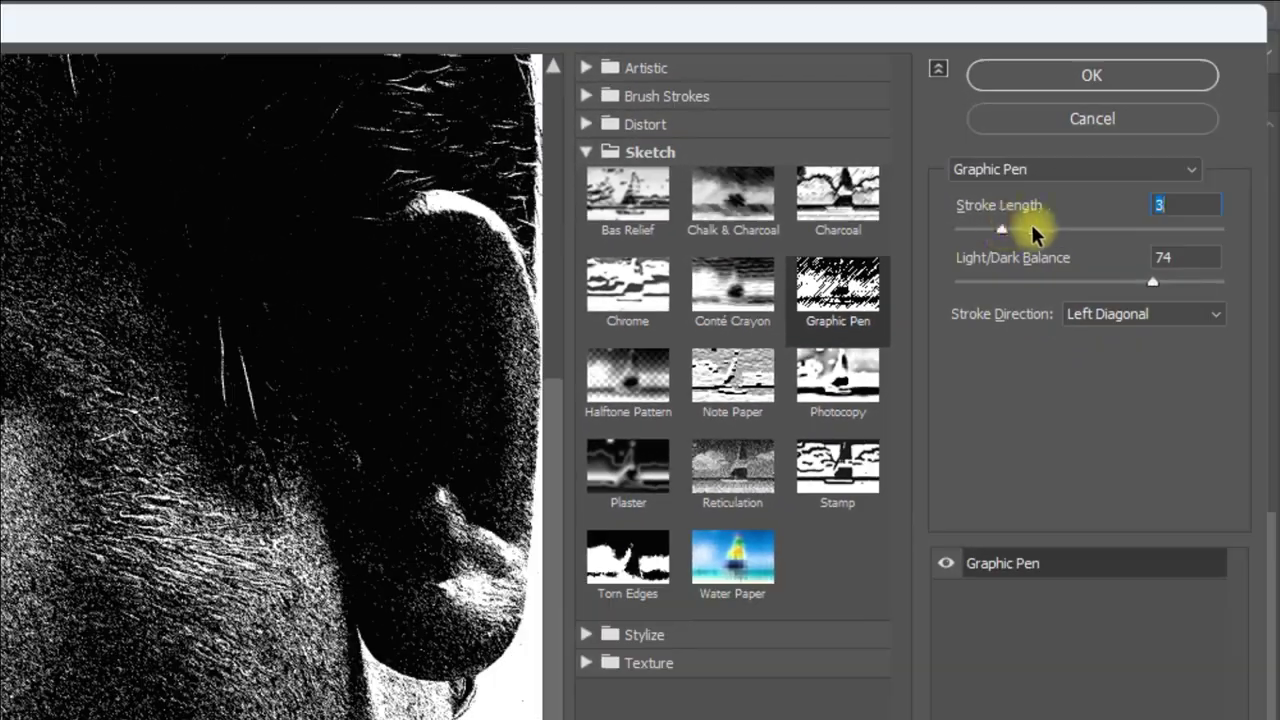
pyautogui.click(1127, 230)
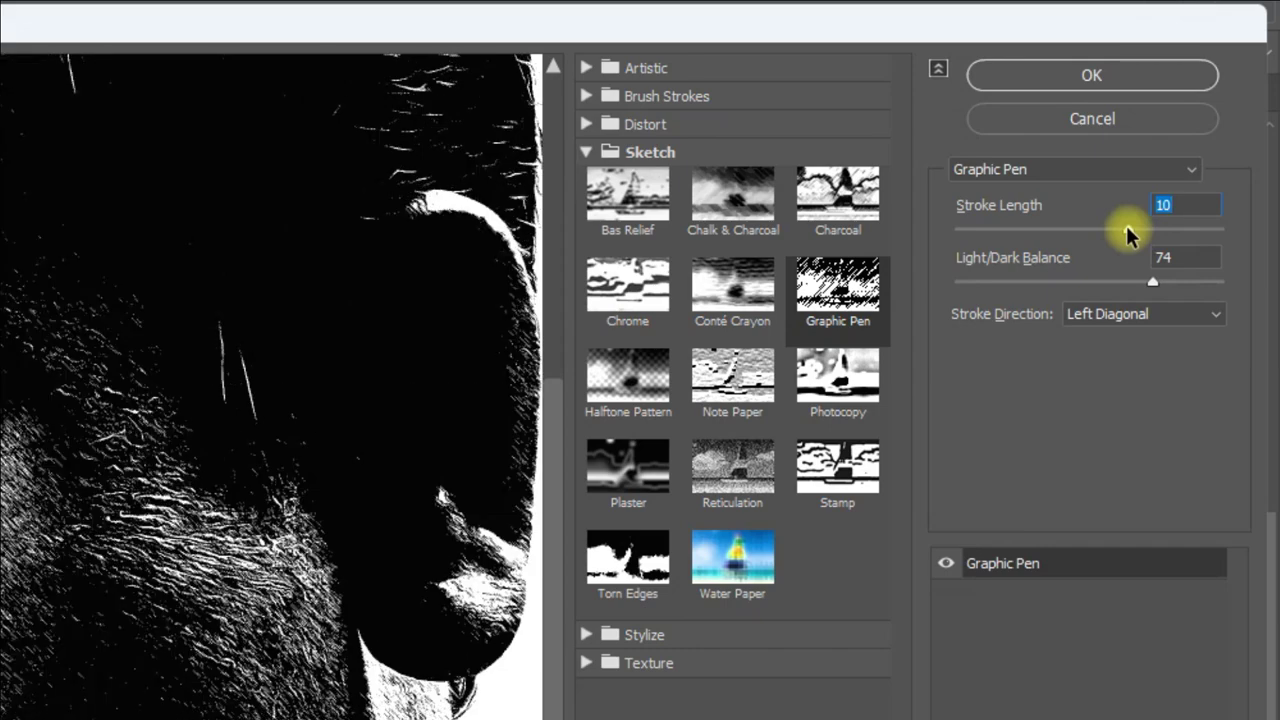
pyautogui.moveTo(1126, 282); pyautogui.dragTo(1100, 282)
pyautogui.moveTo(171, 343)
pyautogui.mouseDown()
pyautogui.moveTo(203, 671)
pyautogui.moveTo(52, 572)
pyautogui.mouseUp()
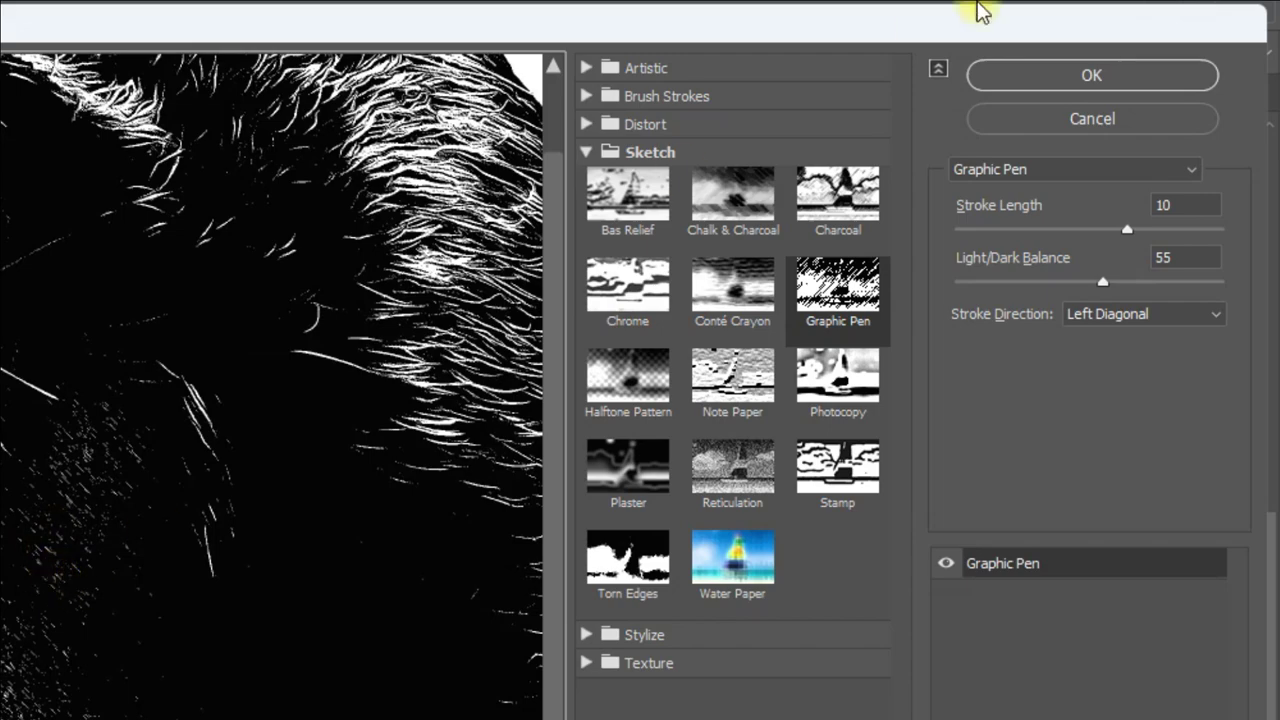
# Step: Apply the Graphic Pen filter to Layer 4 and zoom around to inspect the sketch
pyautogui.click(1073, 78)
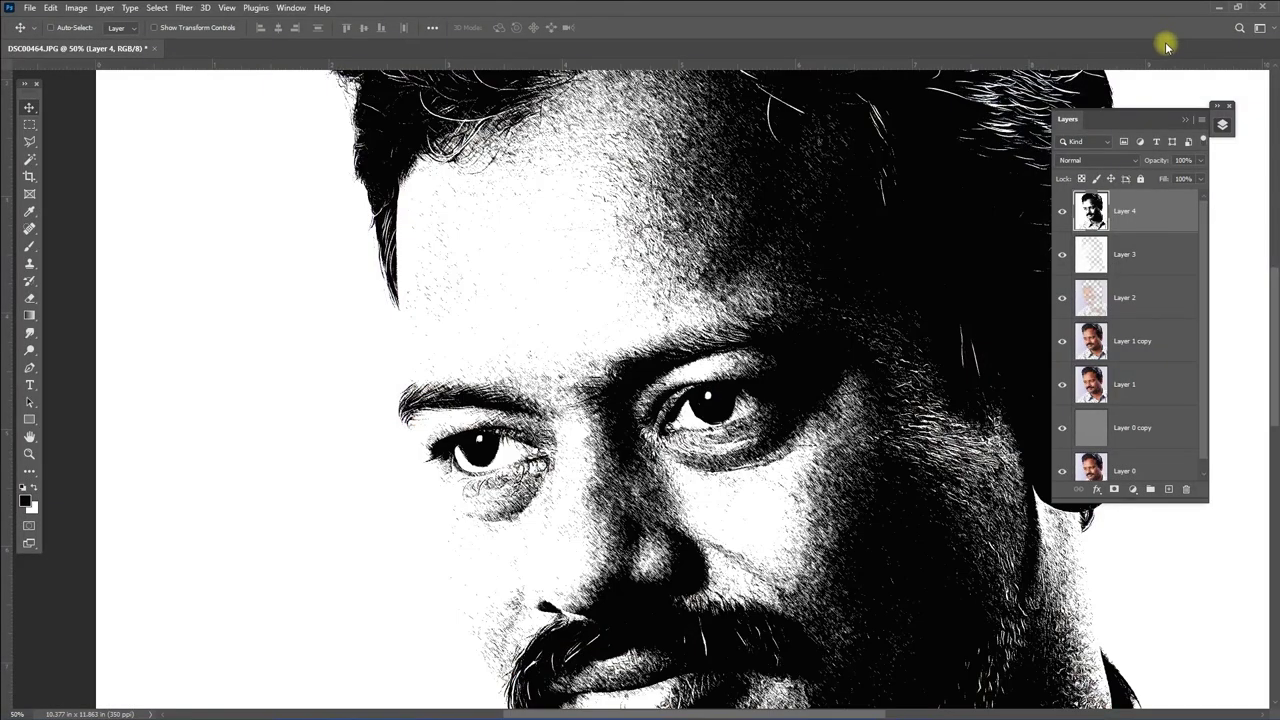
pyautogui.hotkey('ctrl', '-')
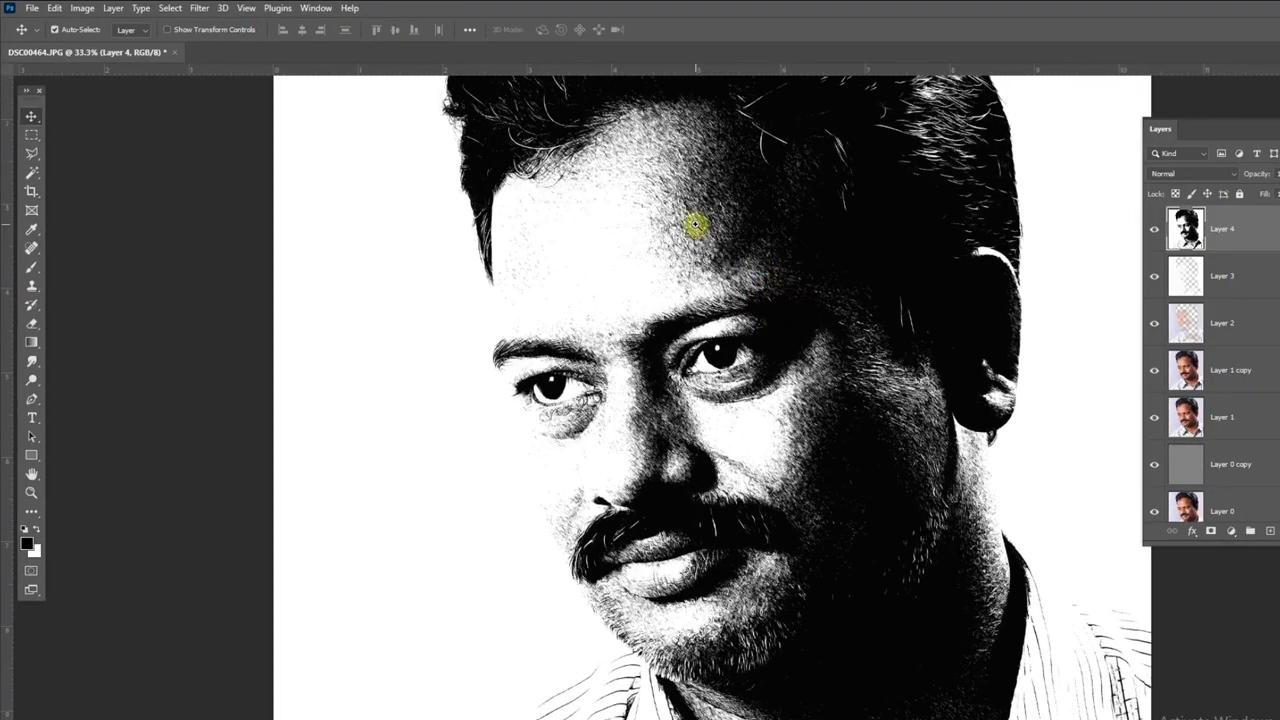
pyautogui.hotkey('ctrl', '+')
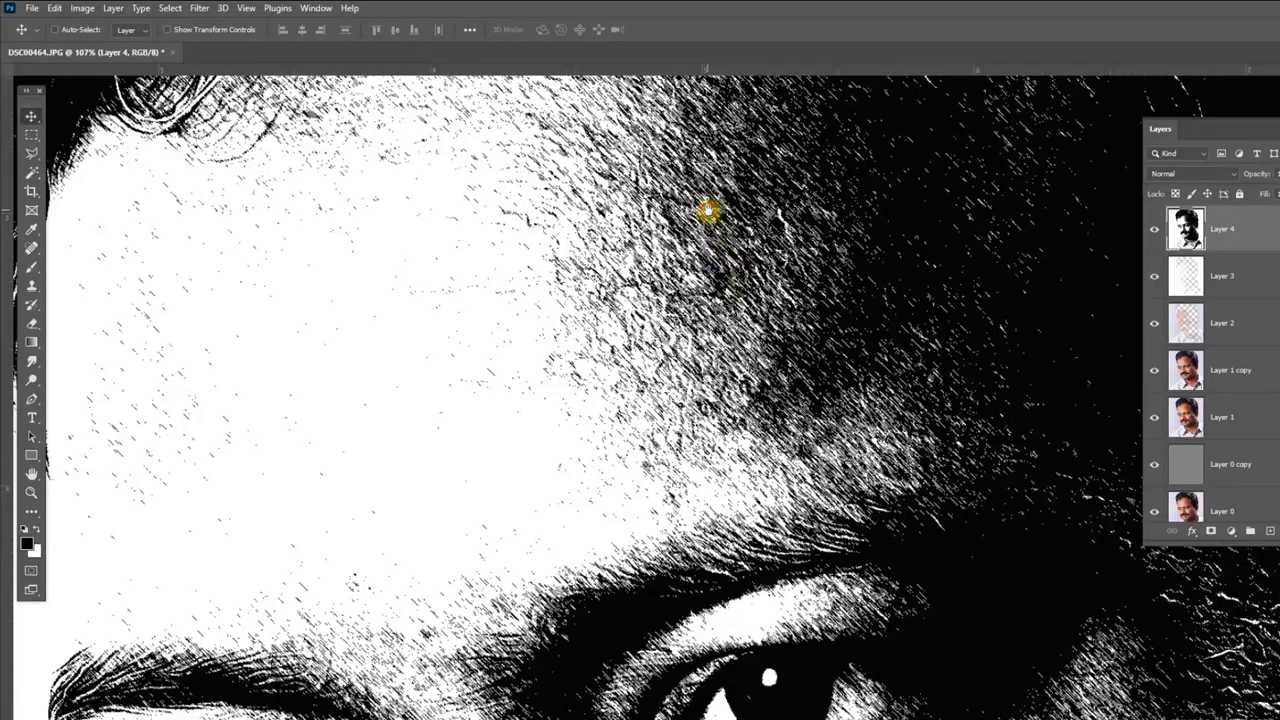
pyautogui.moveTo(707, 210); pyautogui.dragTo(909, 466)
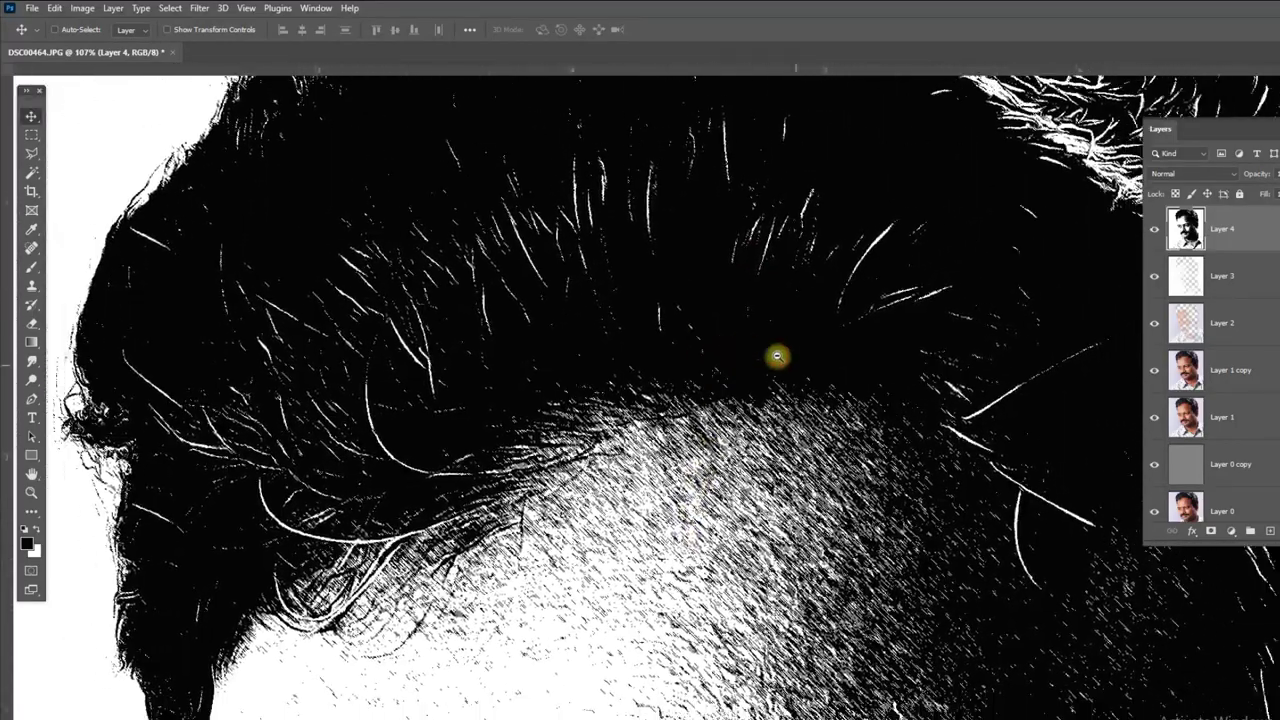
pyautogui.keyDown('alt'); pyautogui.click(777, 356); pyautogui.keyUp('alt')
pyautogui.keyDown('alt'); pyautogui.click(929, 443); pyautogui.keyUp('alt')
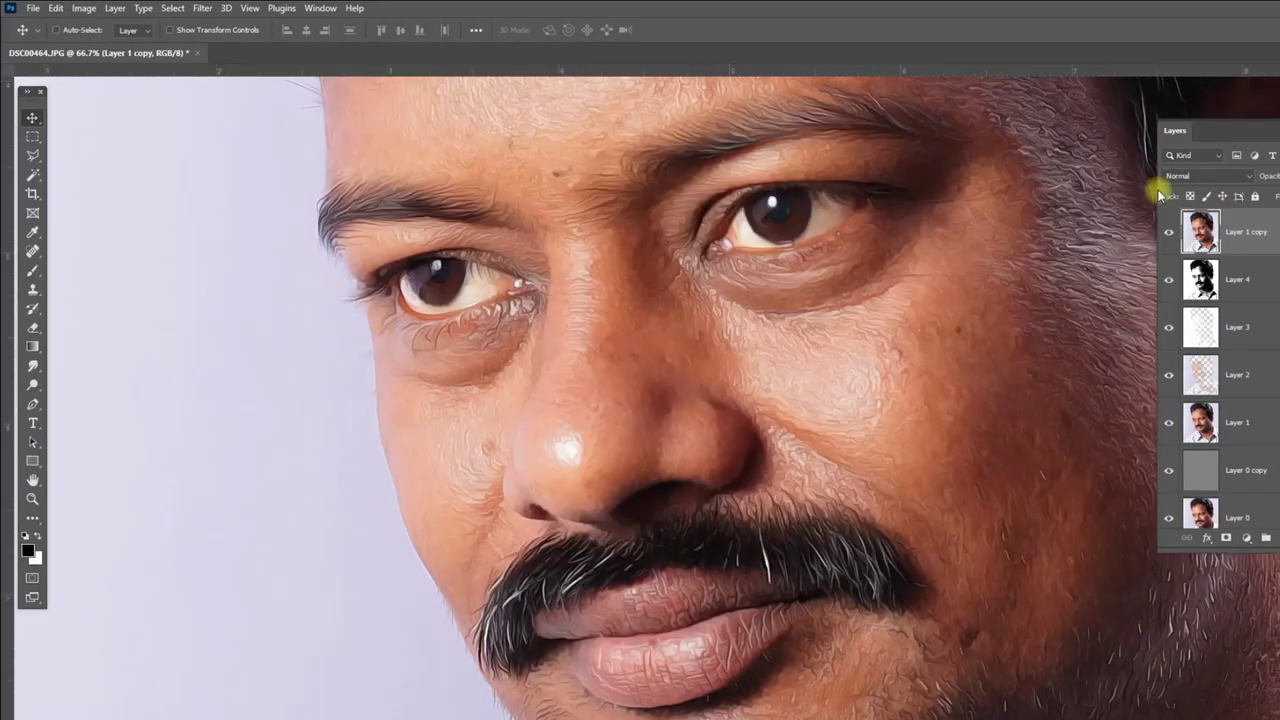
# Step: Hide Layer 1 copy and pan and zoom to view the whole pen sketch
pyautogui.click(1168, 234)
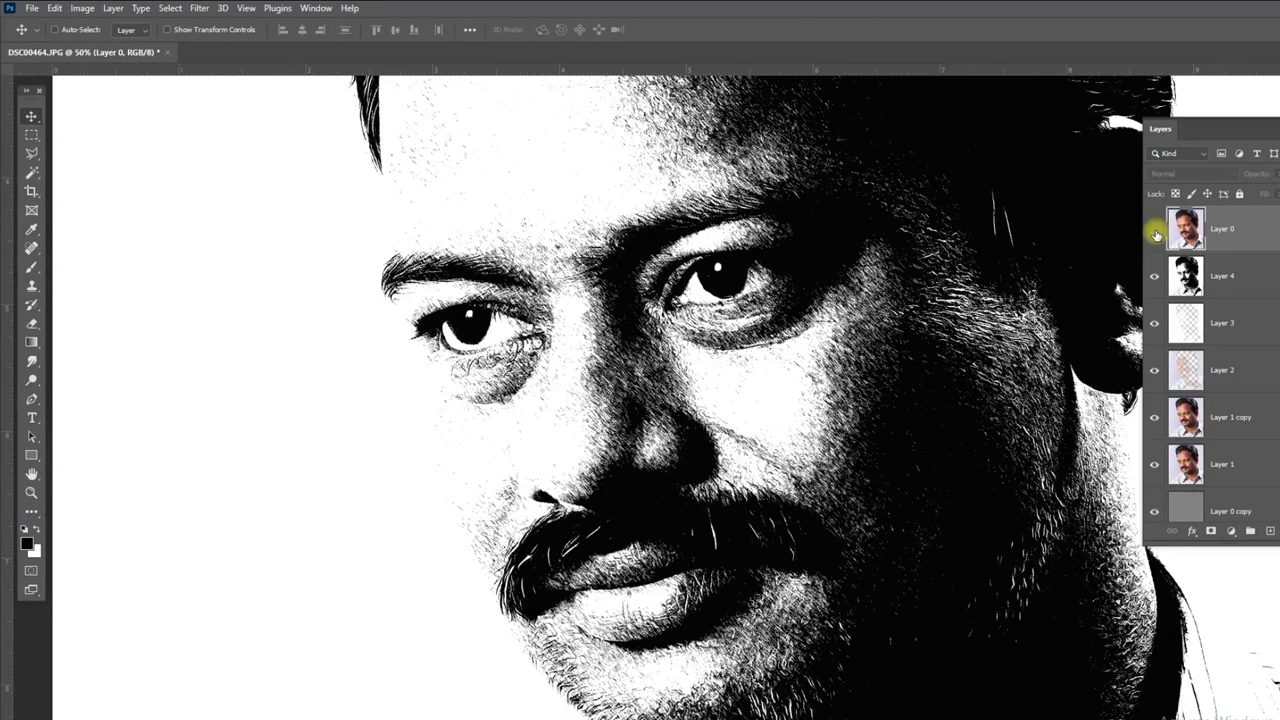
pyautogui.moveTo(979, 360); pyautogui.dragTo(846, 378)
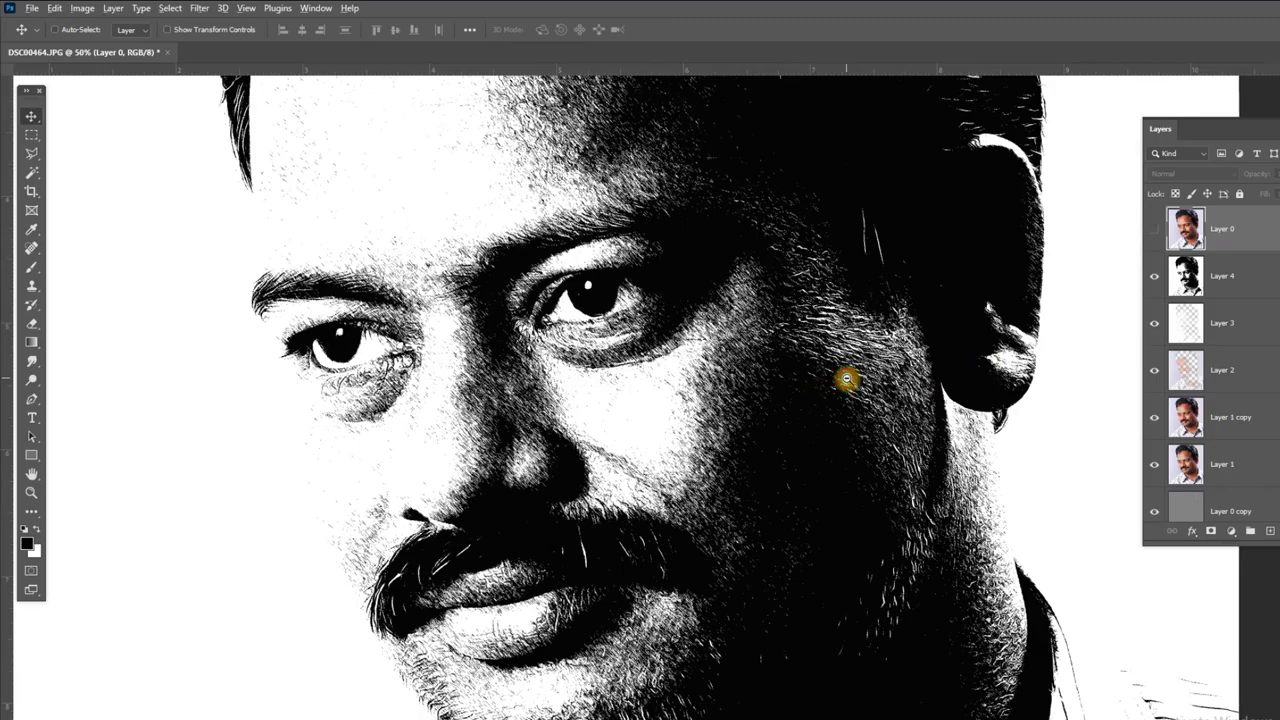
pyautogui.keyDown('alt'); pyautogui.click(846, 378); pyautogui.keyUp('alt')
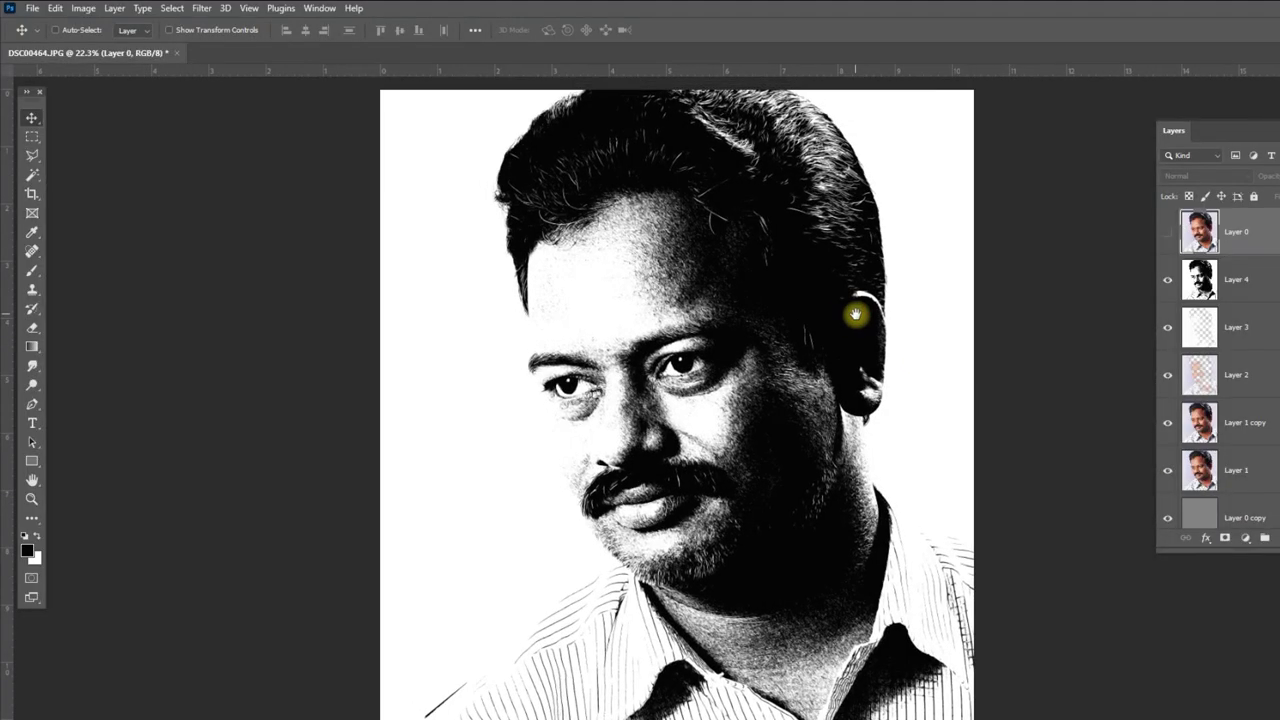
pyautogui.moveTo(862, 299)
pyautogui.mouseDown()
pyautogui.moveTo(701, 305)
pyautogui.moveTo(734, 293)
pyautogui.mouseUp()
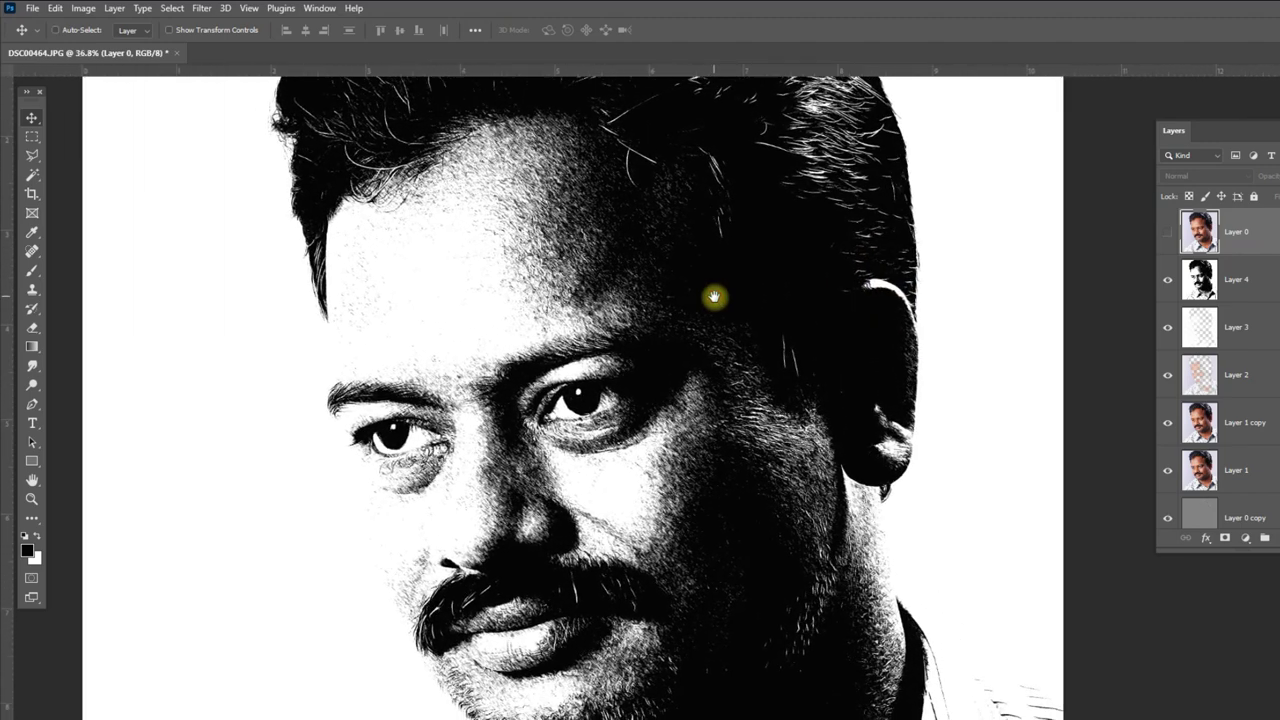